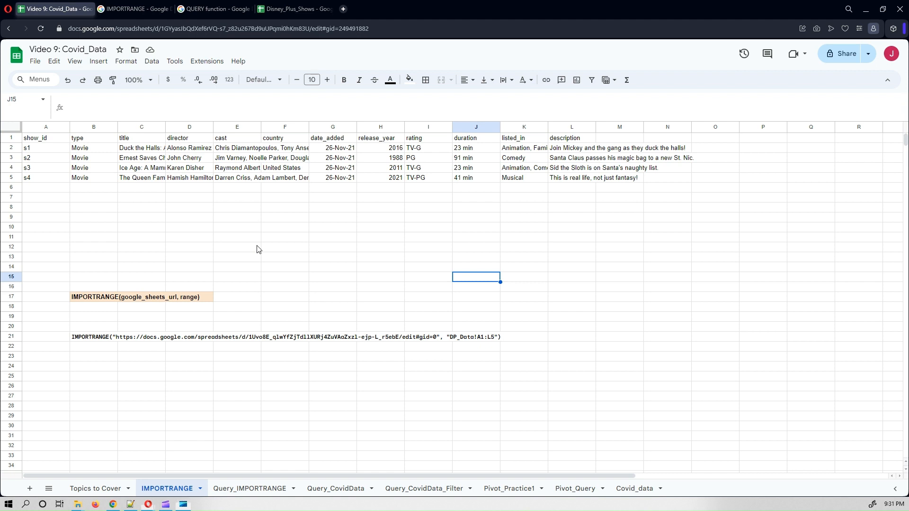
click(257, 249)
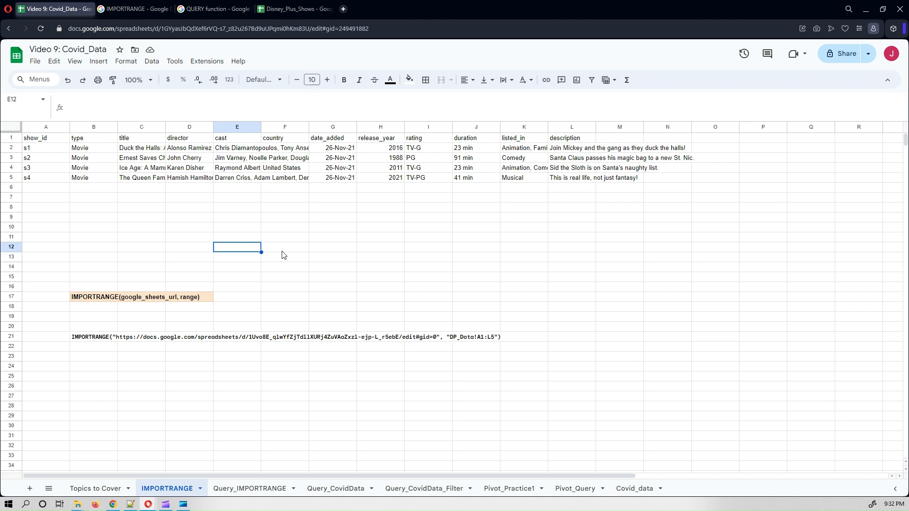
click(96, 260)
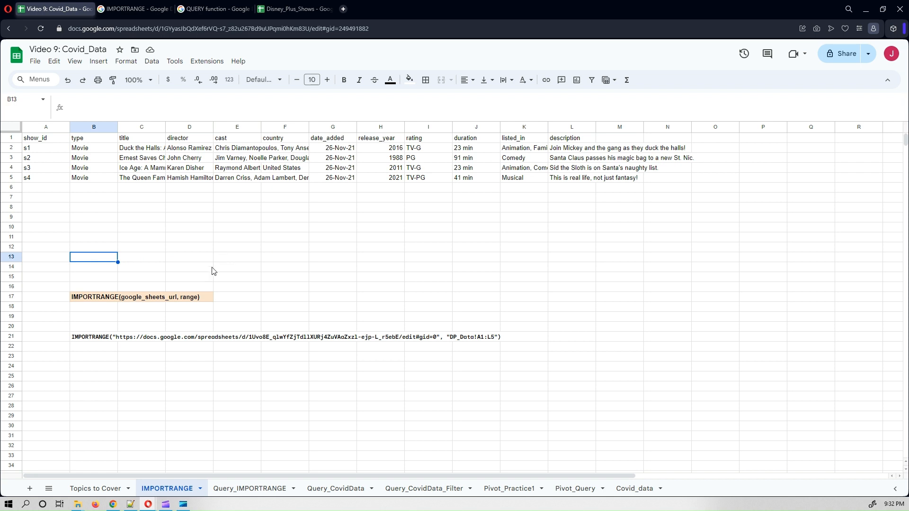
Read the IMPORTRANGE syntax on its help page and locate the Covid_Data spreadsheet's URL as an example of the spreadsheet_url argument.
click(129, 9)
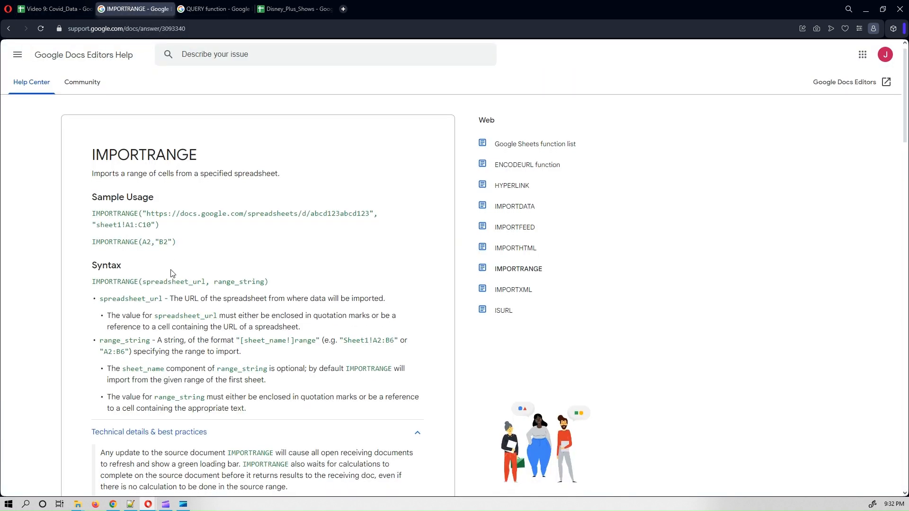
scroll(172, 273, down, 1)
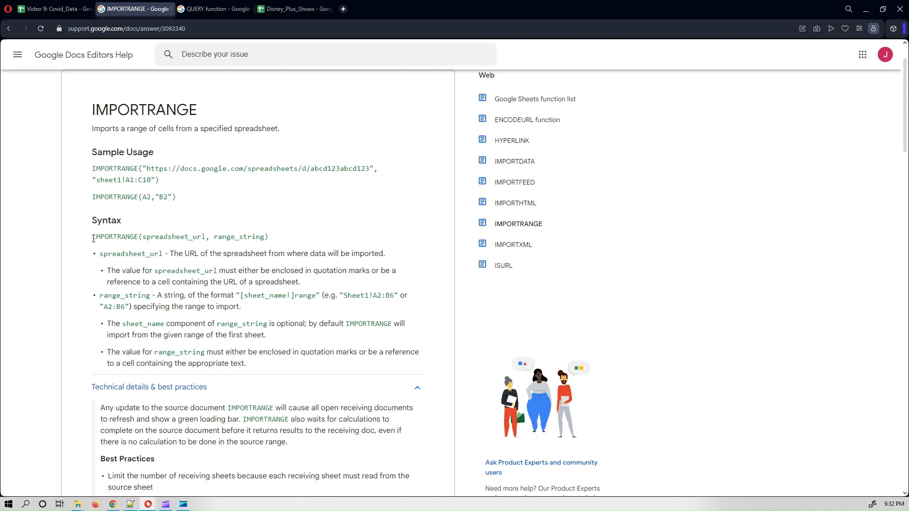
drag(94, 238, 269, 256)
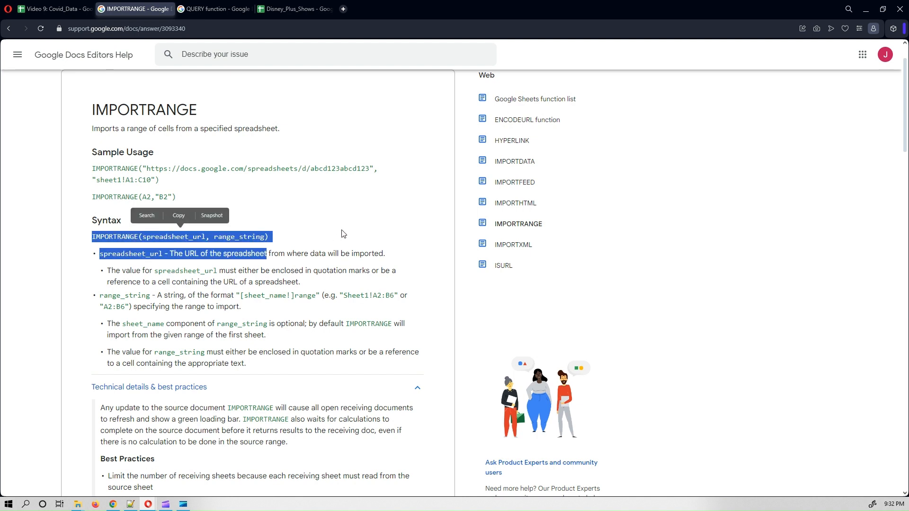
click(342, 241)
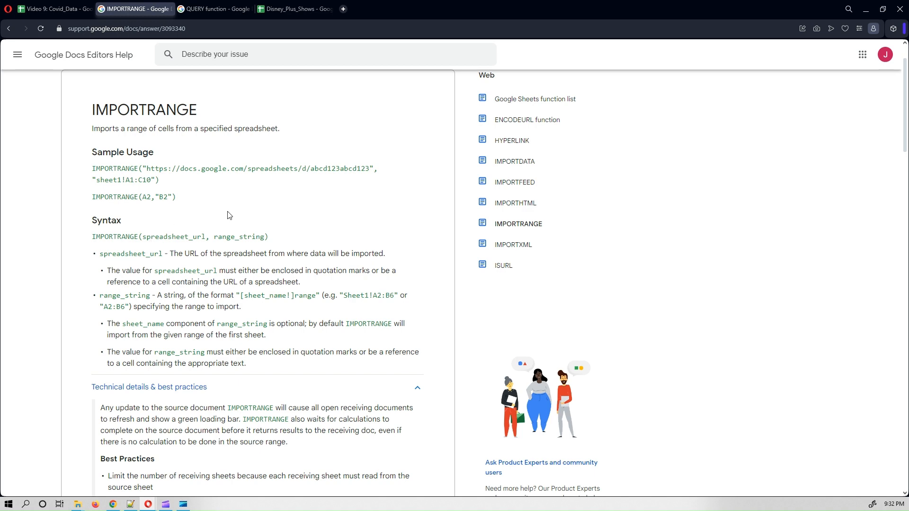
click(49, 1)
click(206, 29)
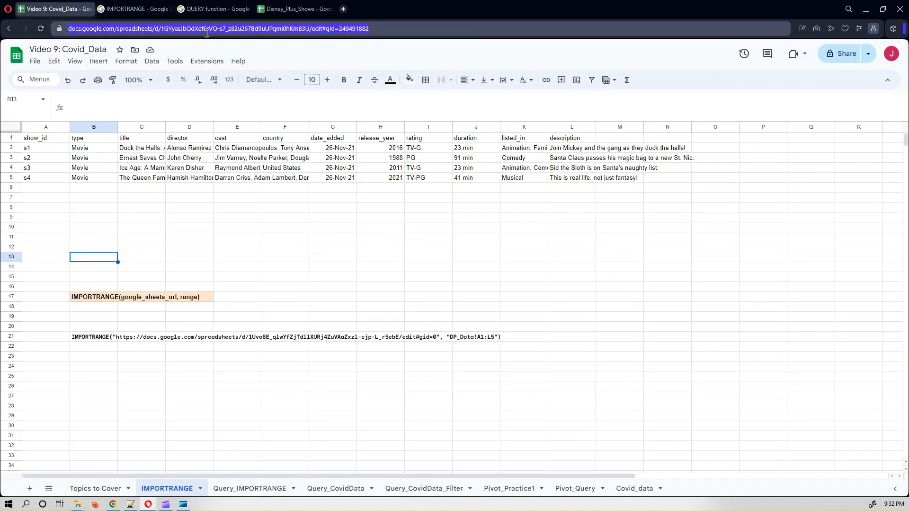
Examine the range_string argument and its "[sheet_name!]range" format on the IMPORTRANGE help page, checking the sheet name in the Covid_Data spreadsheet.
click(148, 6)
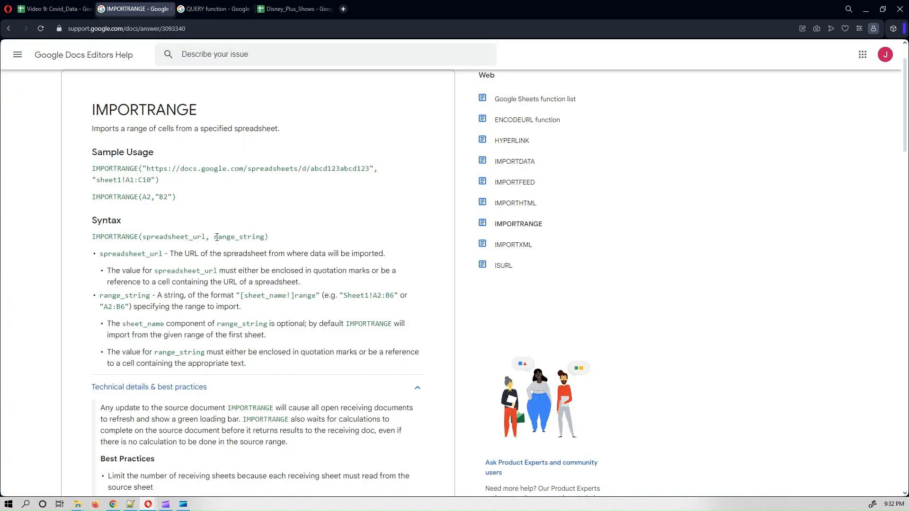
drag(214, 237, 265, 238)
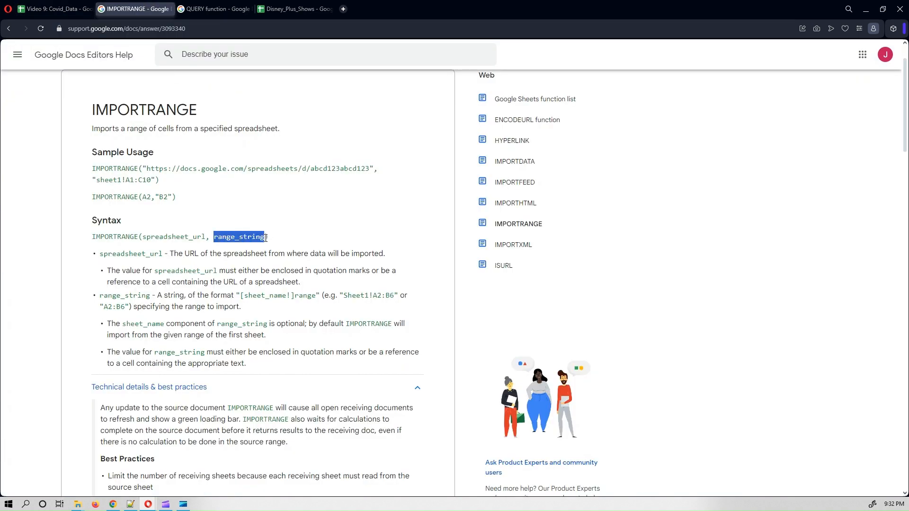
click(316, 224)
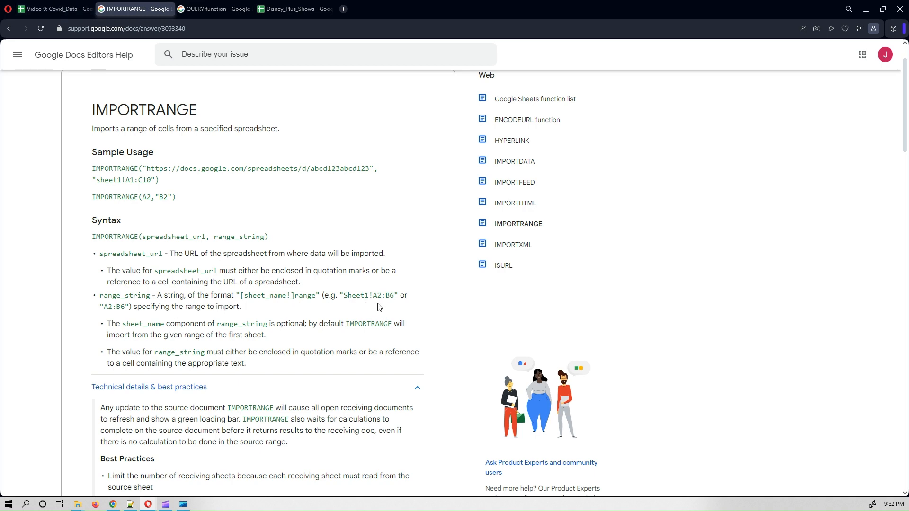
click(59, 10)
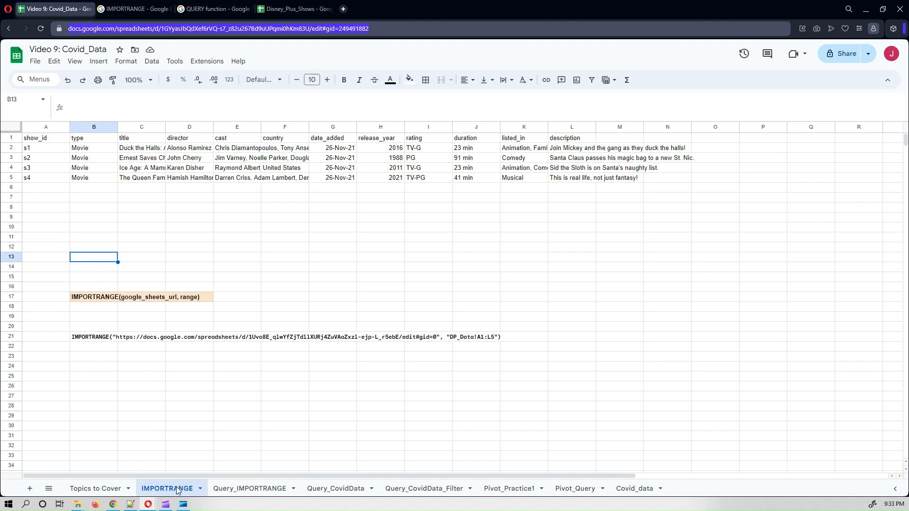
click(138, 5)
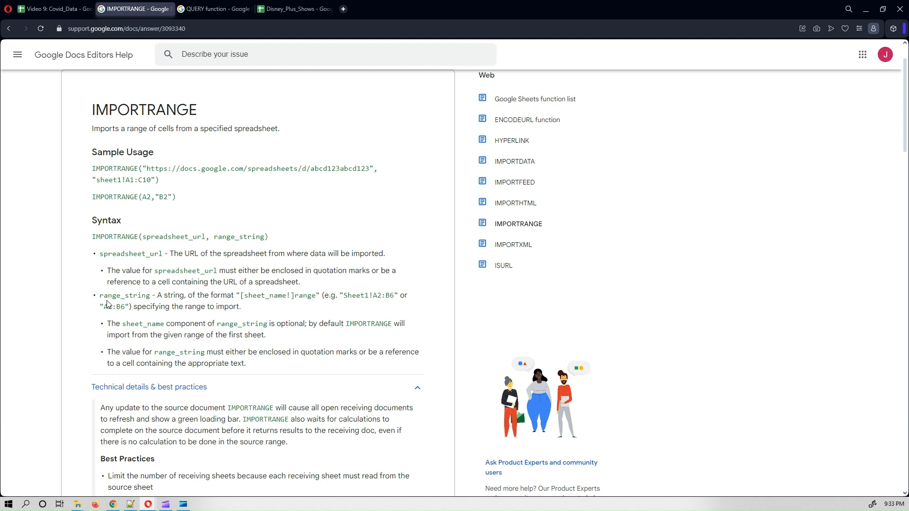
drag(236, 296, 321, 296)
click(299, 312)
View the Disney_Plus_Shows source spreadsheet, and examine the URL and DP_Data sheet reference in cell A1's IMPORTRANGE formula in Covid_Data.
click(320, 2)
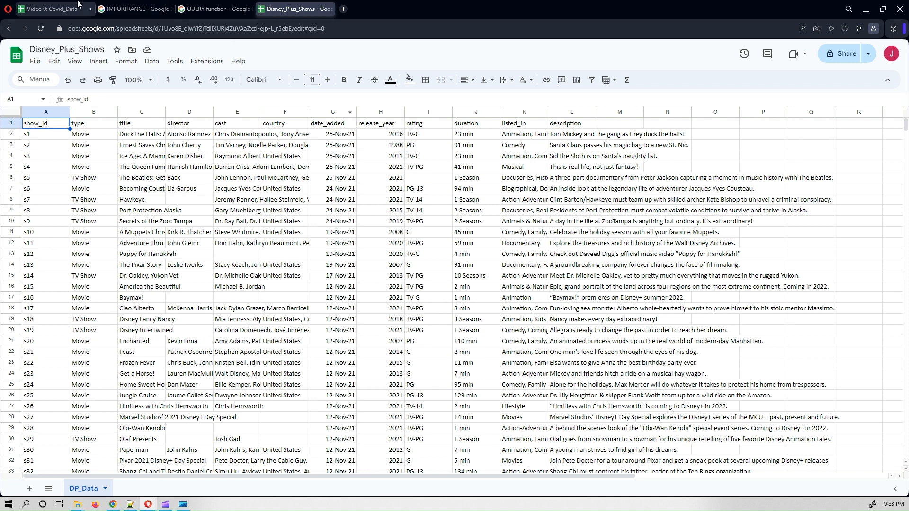
click(55, 9)
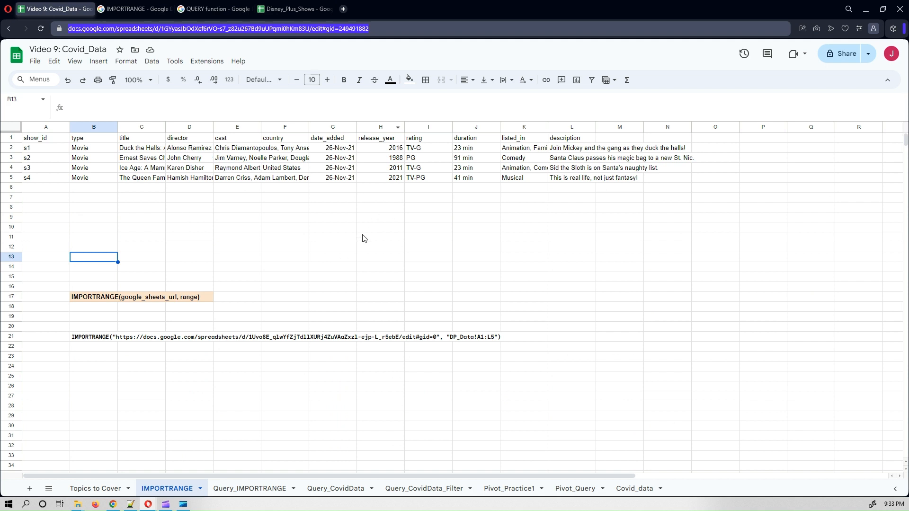
click(47, 141)
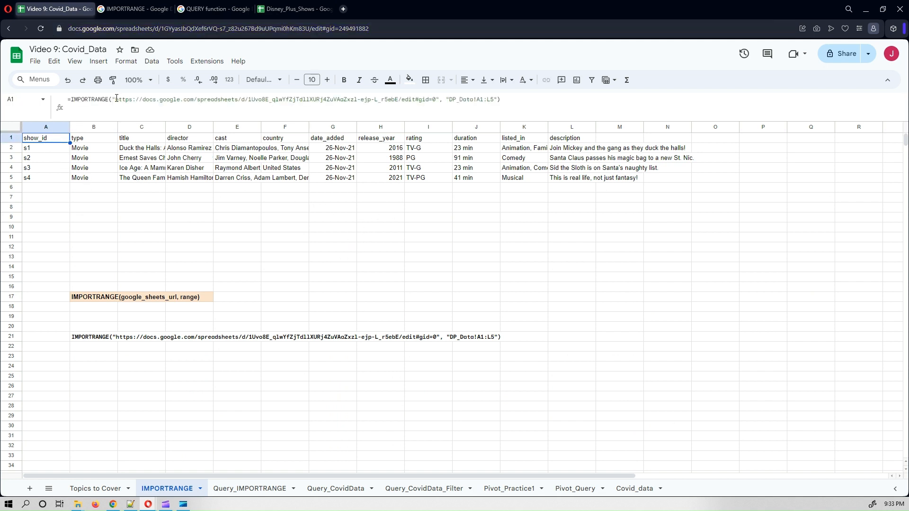
drag(116, 99, 436, 102)
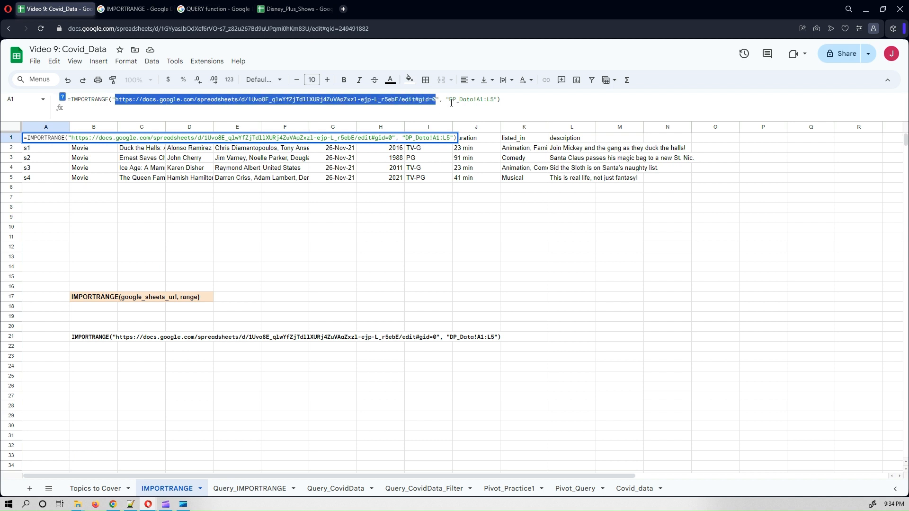
drag(450, 101, 466, 114)
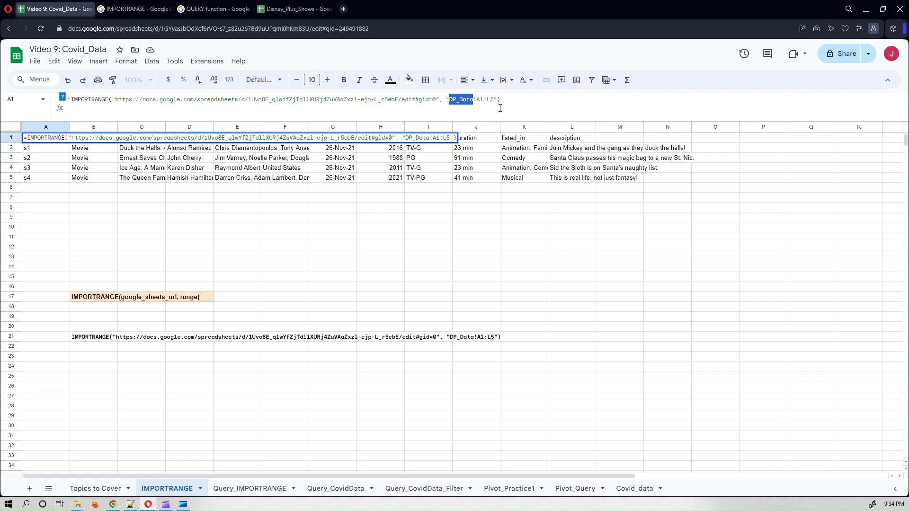
click(467, 102)
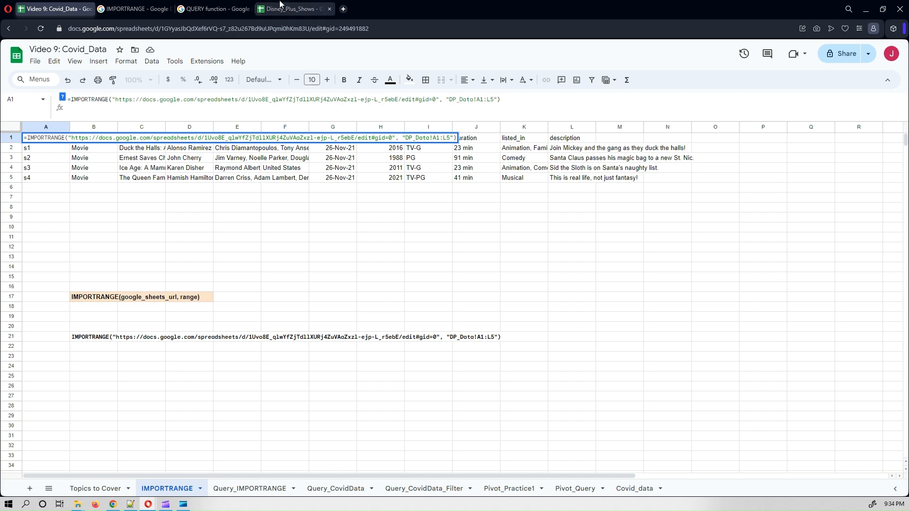
Select A1:L5 in the Disney_Plus_Shows DP_Data sheet and compare it with the imported data on Covid_Data's IMPORTRANGE sheet.
click(295, 9)
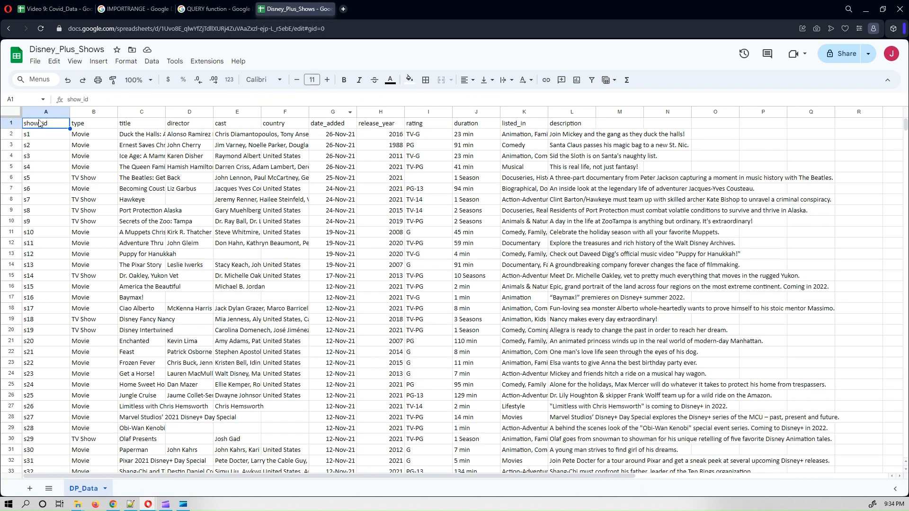
shift+click(576, 170)
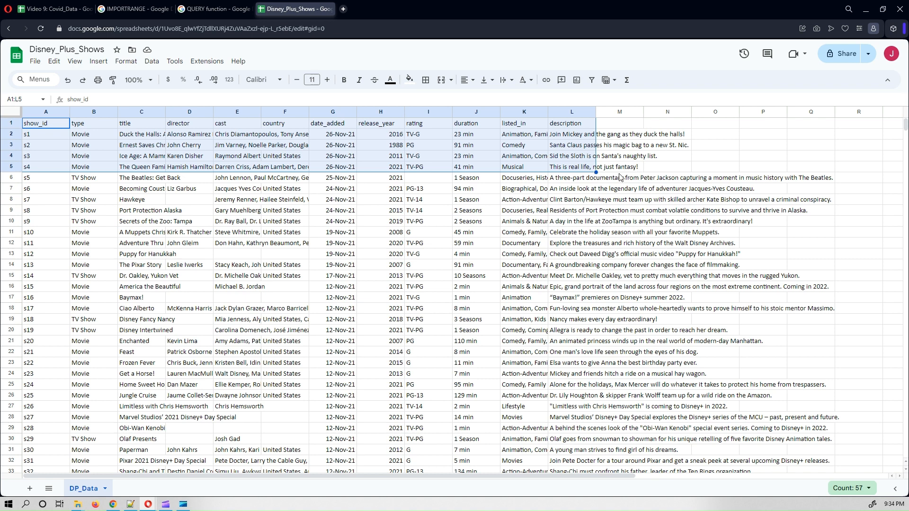
click(73, 8)
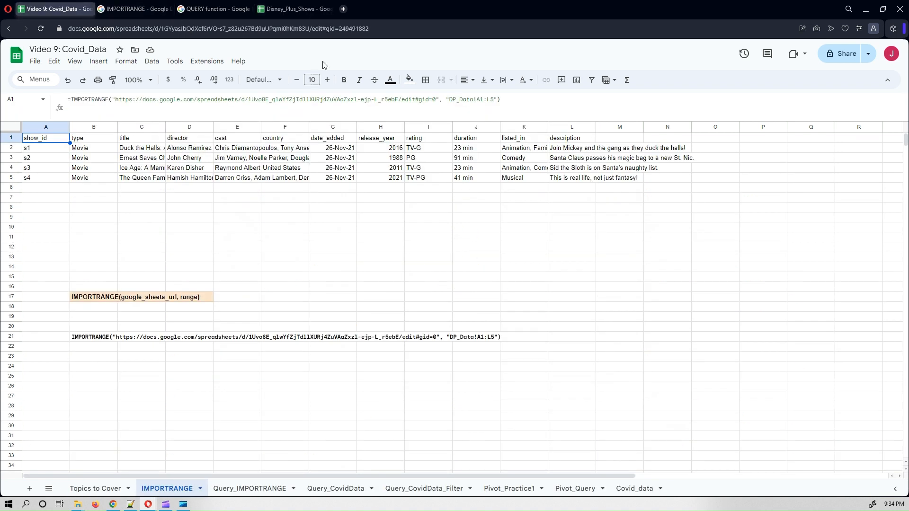
click(566, 178)
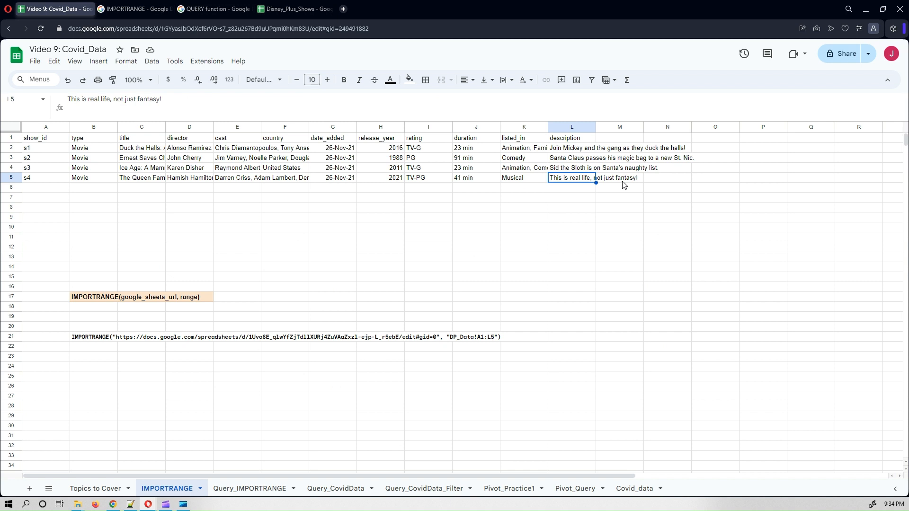
click(623, 180)
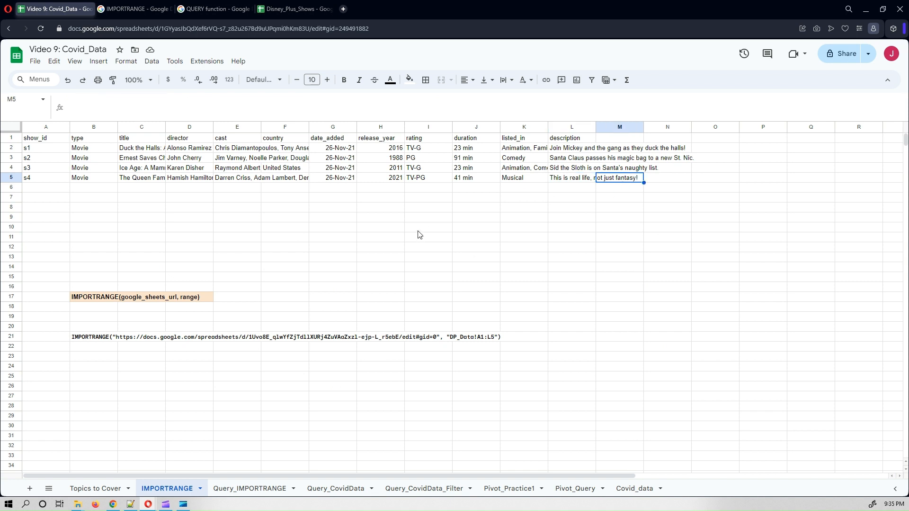
Review cell A1's IMPORTRANGE formula alongside the syntax note in row 17 and the written-out formula in row 21.
key(ctrl+Home)
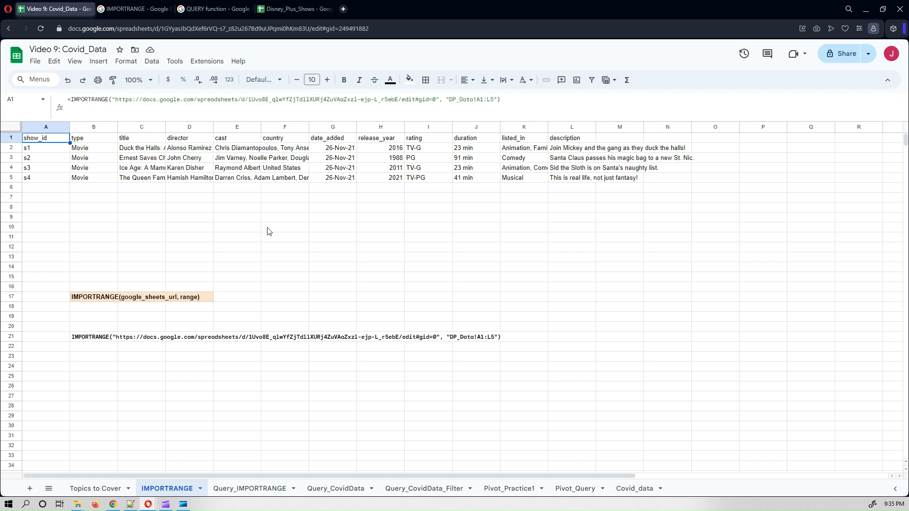
click(200, 247)
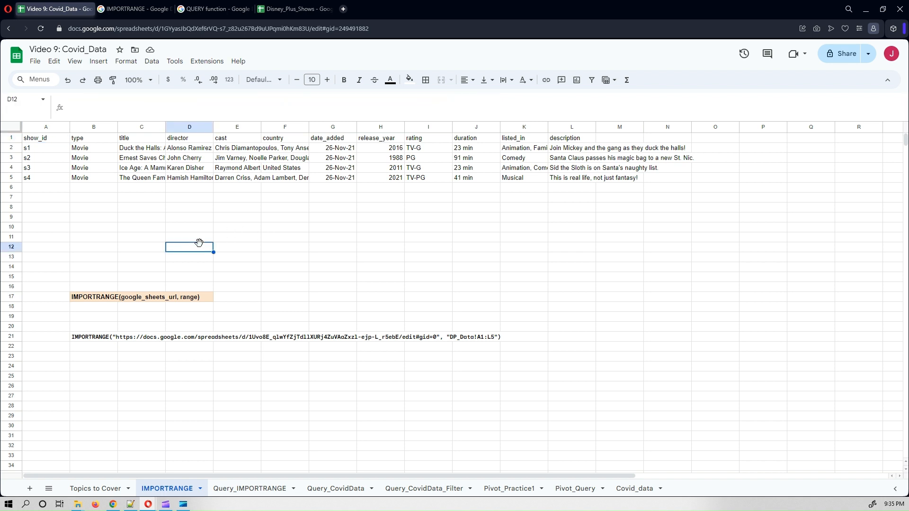
click(37, 139)
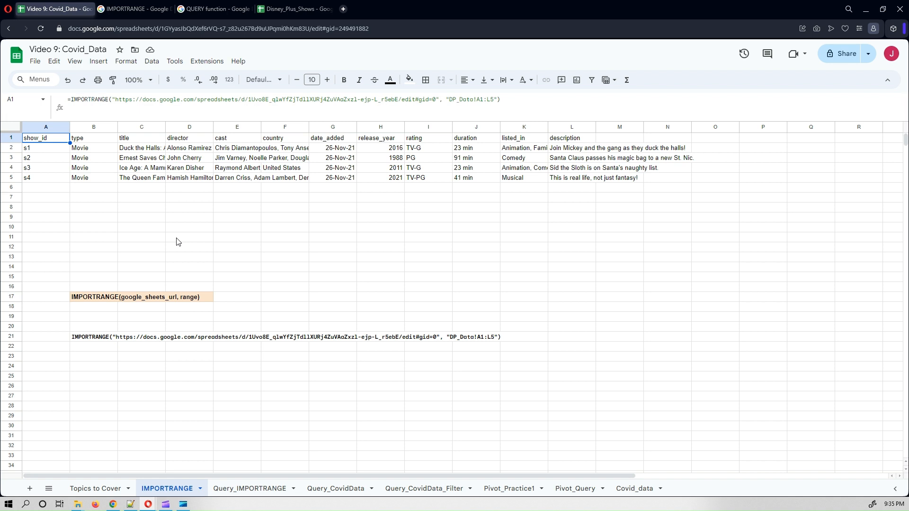
click(278, 256)
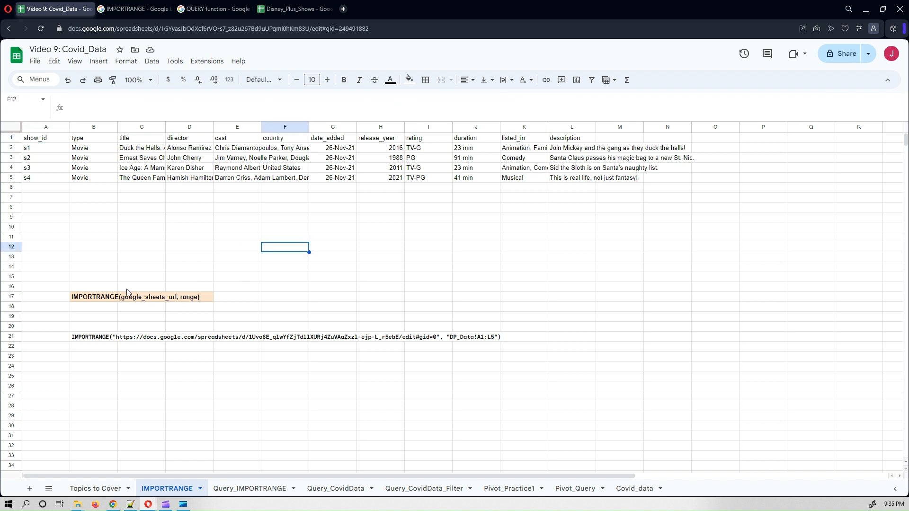
click(97, 301)
click(199, 299)
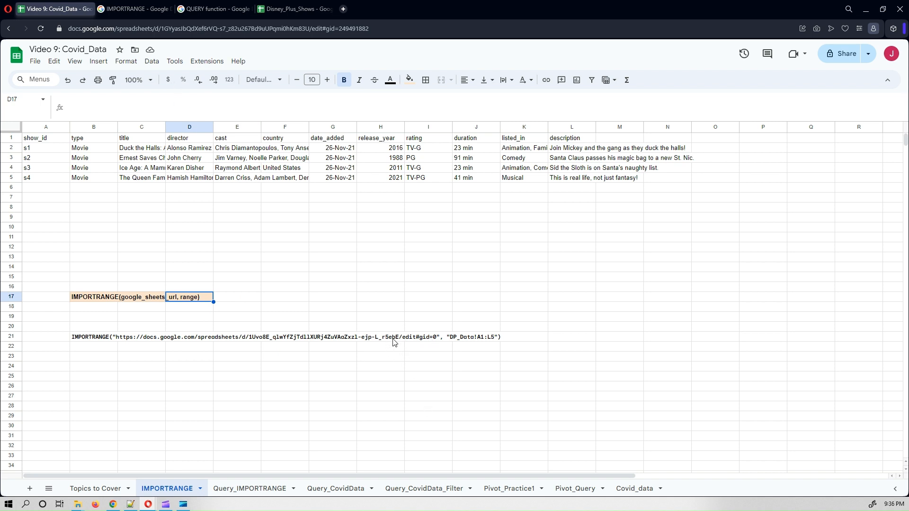
click(55, 141)
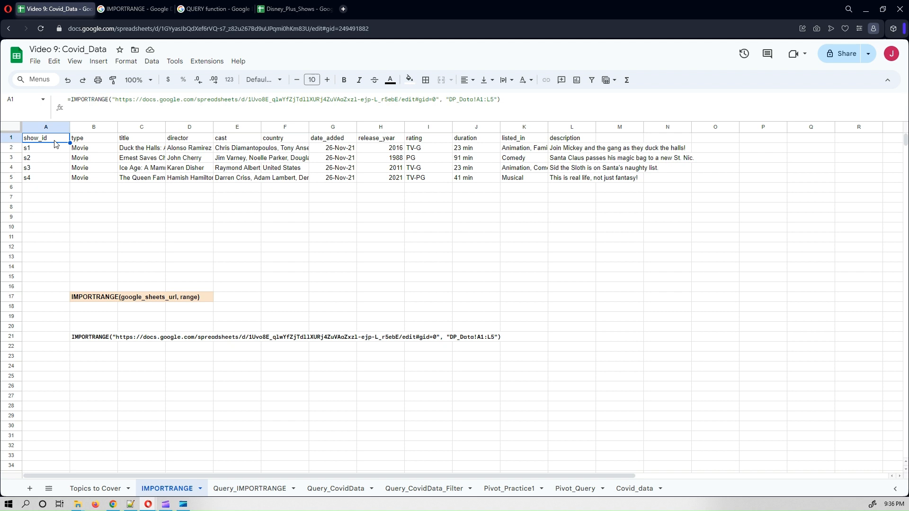
click(100, 339)
click(336, 270)
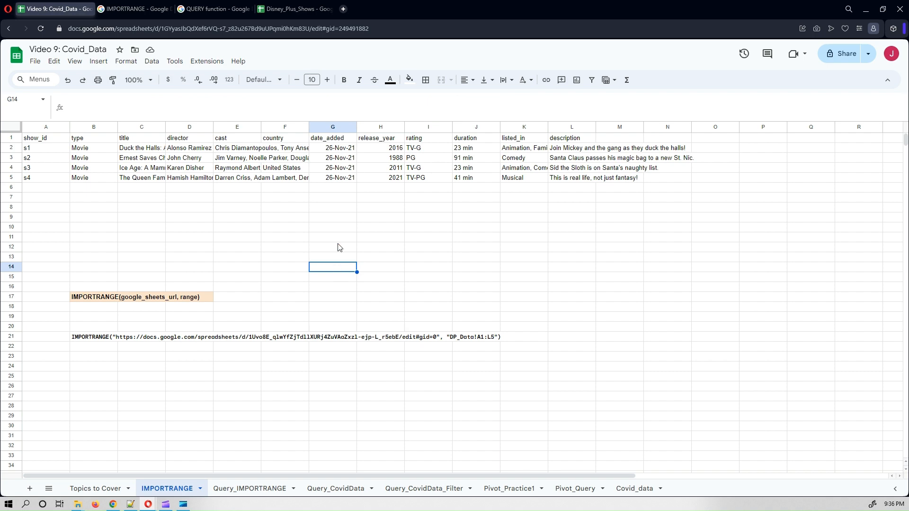
Read the QUERY function help page, examining the data, query and headers arguments and the sample data under Examples.
click(205, 7)
scroll(179, 260, down, 2)
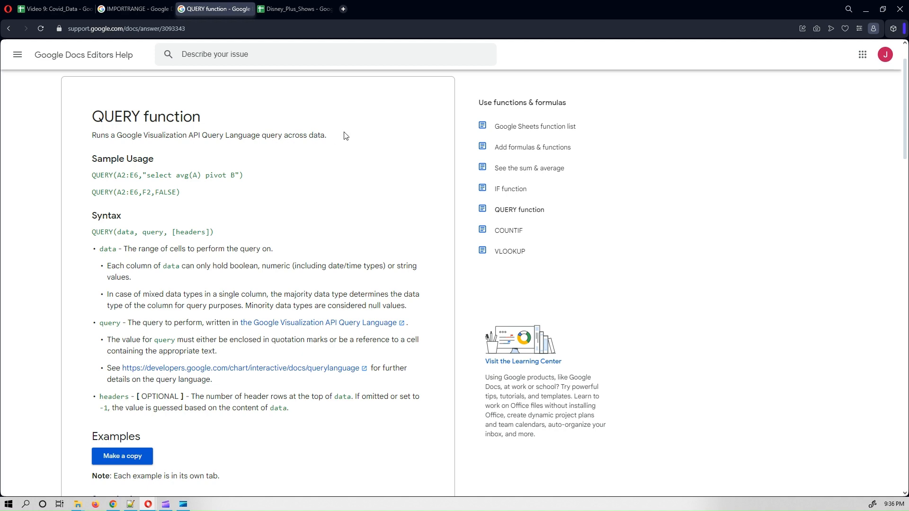
scroll(339, 198, down, 2)
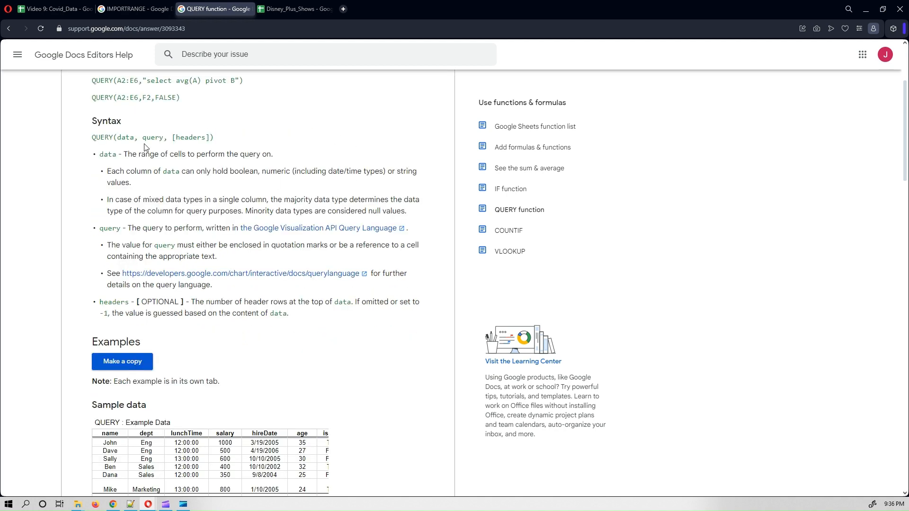
double_click(124, 139)
click(284, 144)
double_click(152, 139)
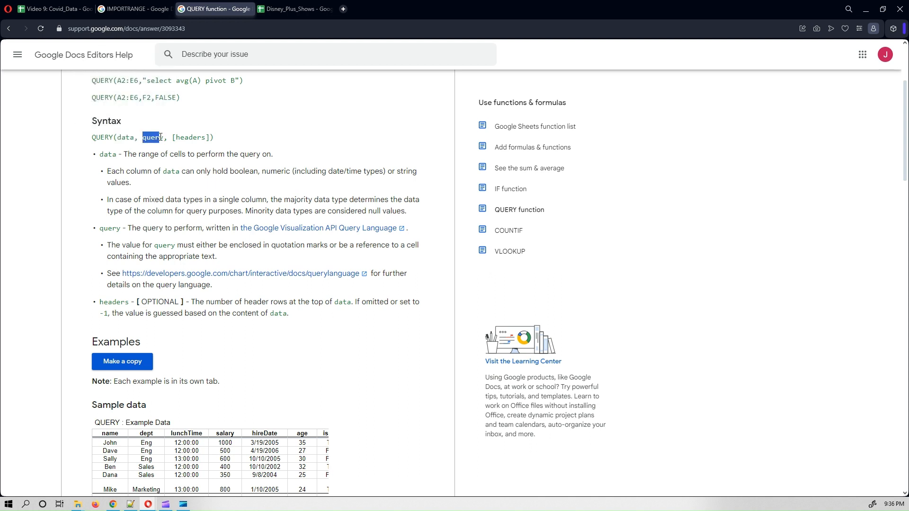
click(265, 137)
scroll(310, 315, down, 1)
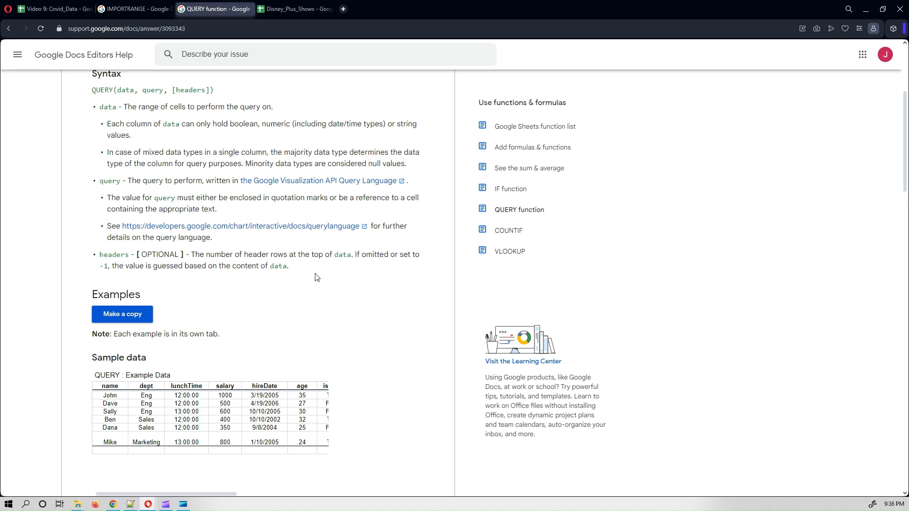
scroll(317, 277, down, 3)
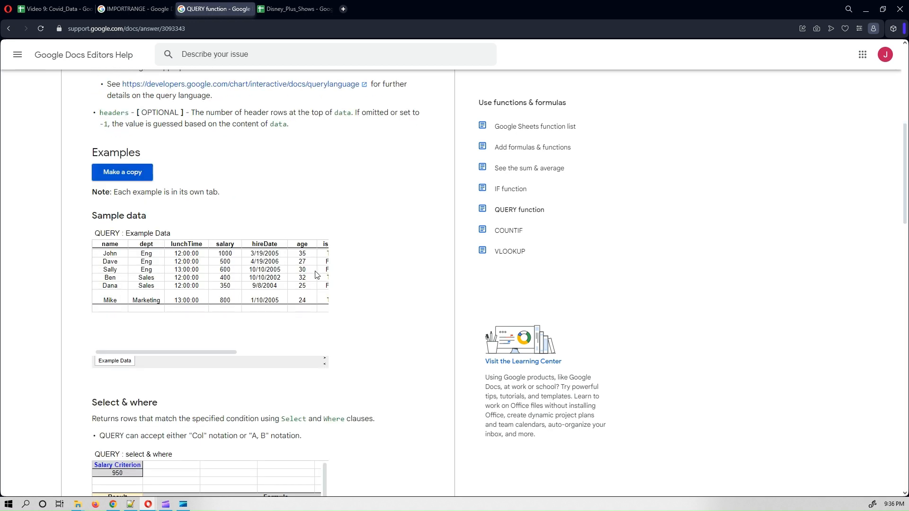
Examine the QUERY help page examples, from the sample data through Select & where, Pivot, Order by and Headers.
scroll(317, 274, up, 5)
scroll(317, 273, down, 10)
scroll(316, 274, down, 18)
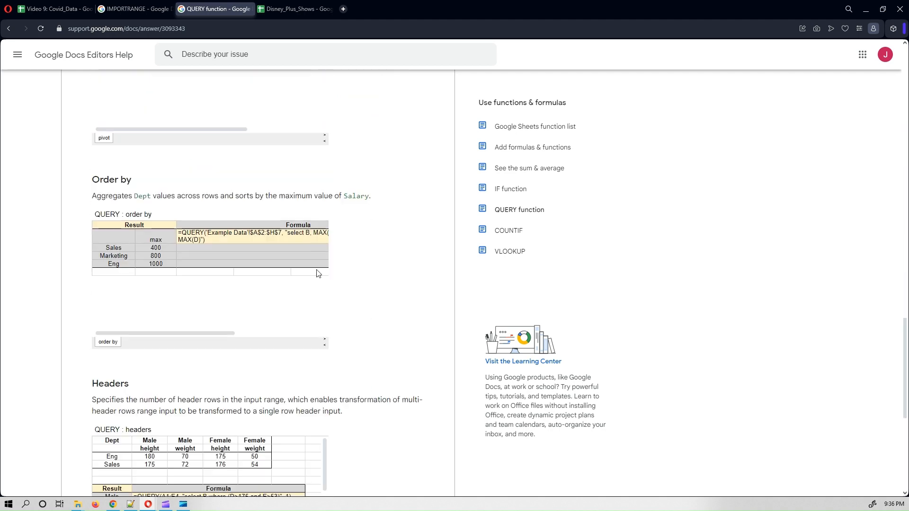
scroll(318, 273, up, 2)
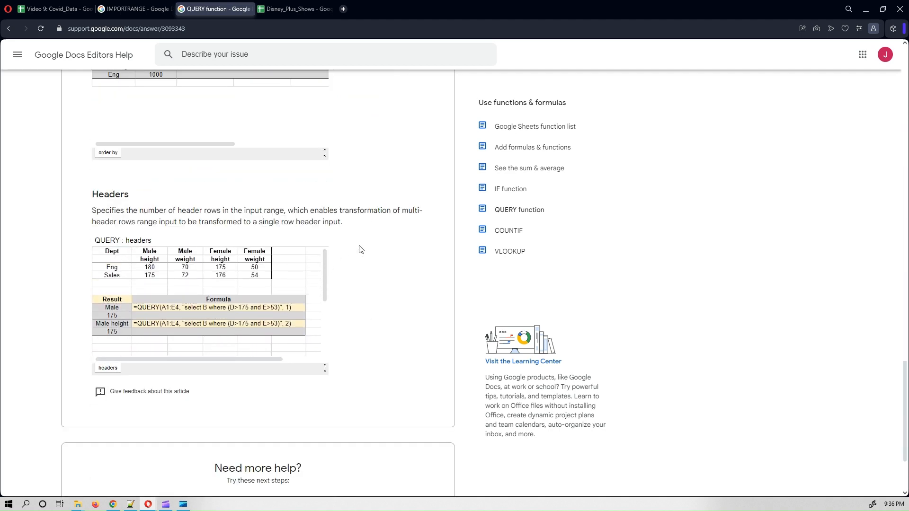
scroll(394, 258, up, 5)
scroll(406, 255, up, 20)
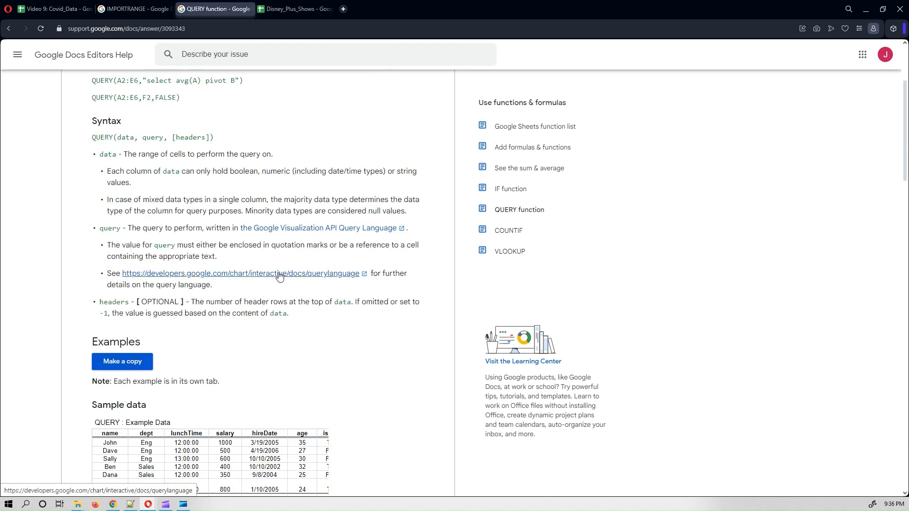
Open the Google Visualization API Query Language link and the developers.google.com querylanguage link from the query argument's description, each in a new browser tab.
right_click(298, 226)
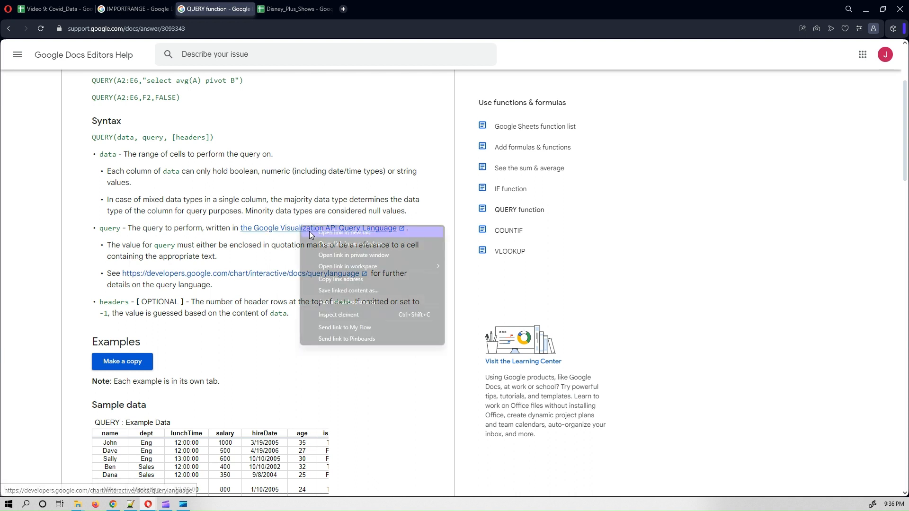
key(Escape)
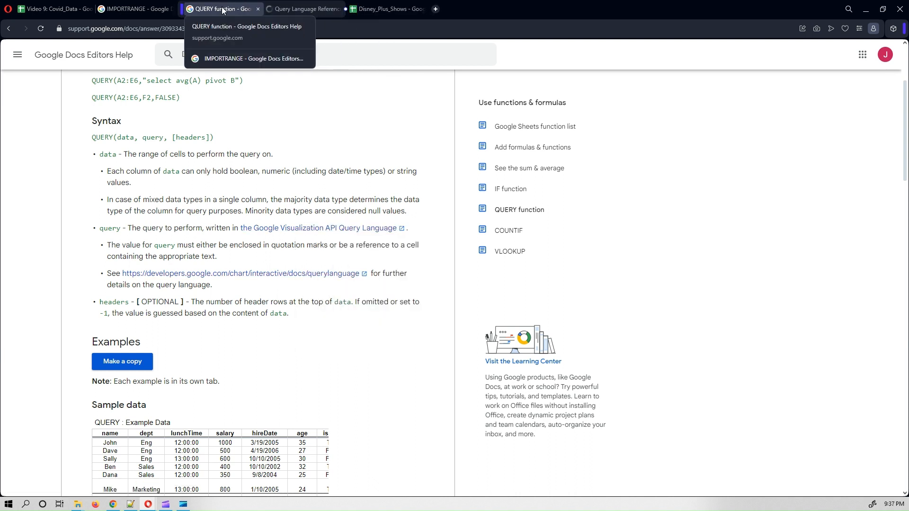
right_click(270, 274)
click(288, 282)
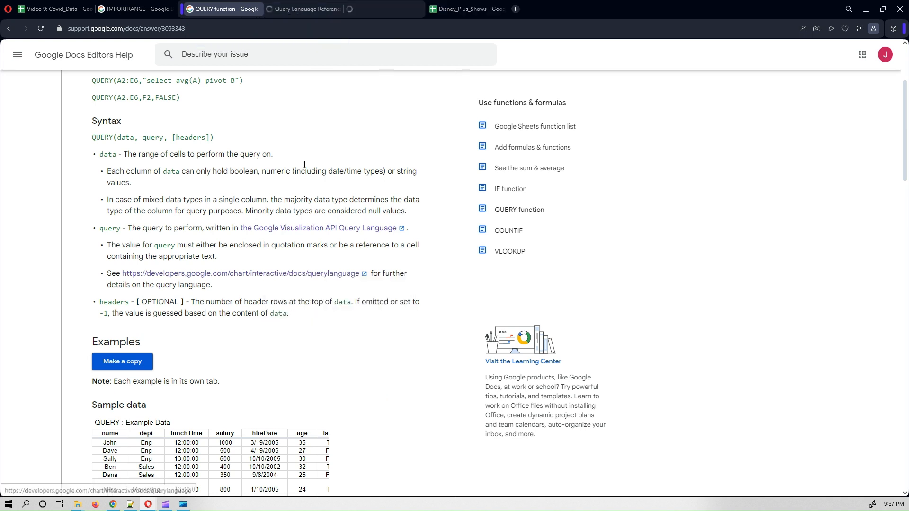
Read the Query Language Reference from the introduction to the Language Clauses table, and dismiss the Google Developer Profile prompt.
click(283, 5)
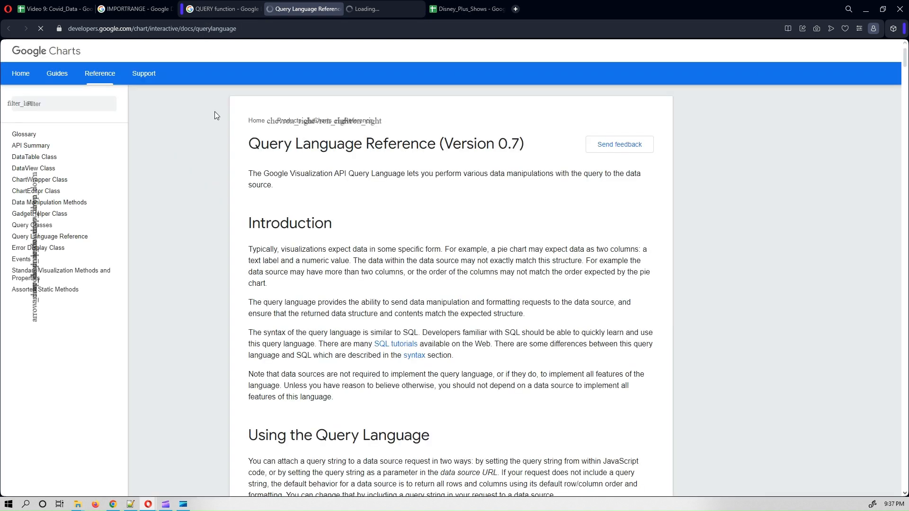
scroll(351, 248, down, 4)
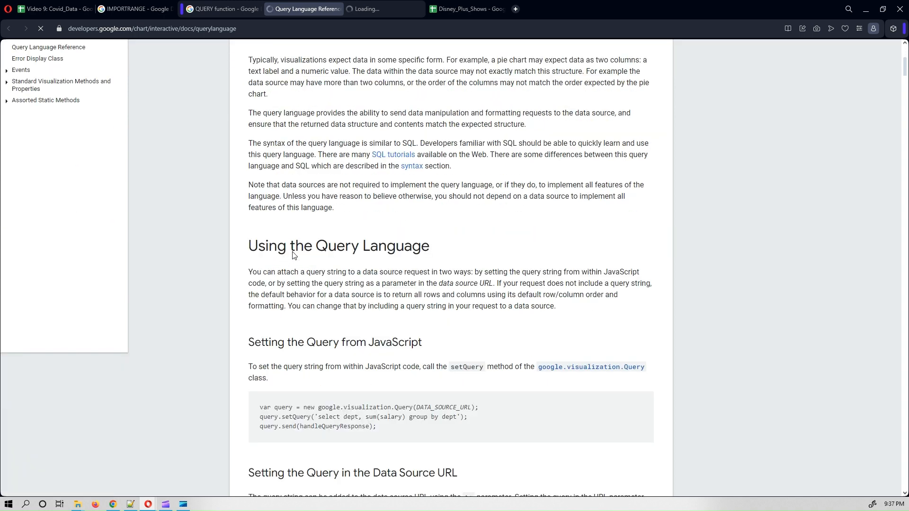
scroll(400, 260, down, 12)
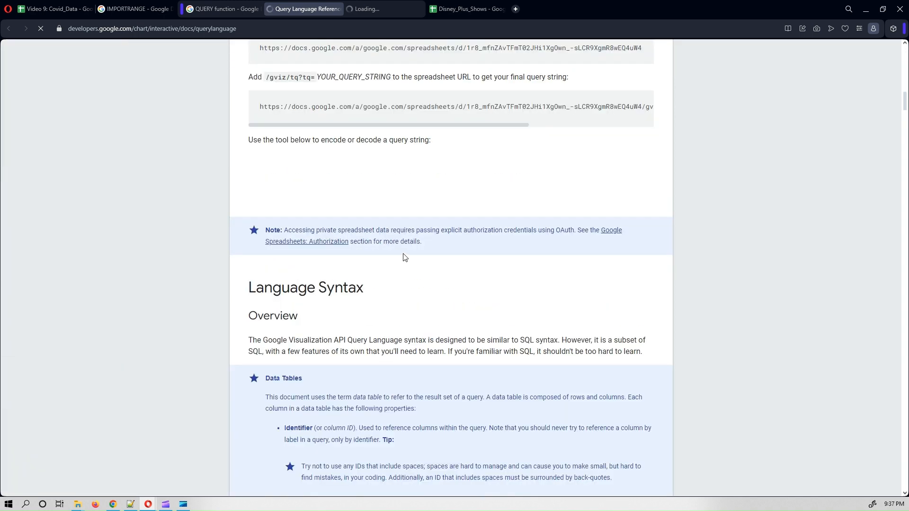
scroll(615, 317, down, 5)
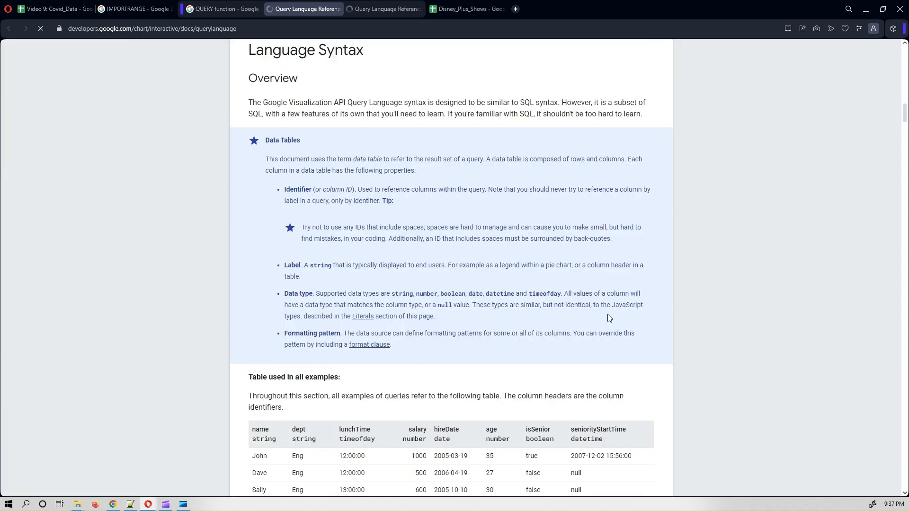
scroll(599, 329, down, 3)
scroll(599, 329, down, 8)
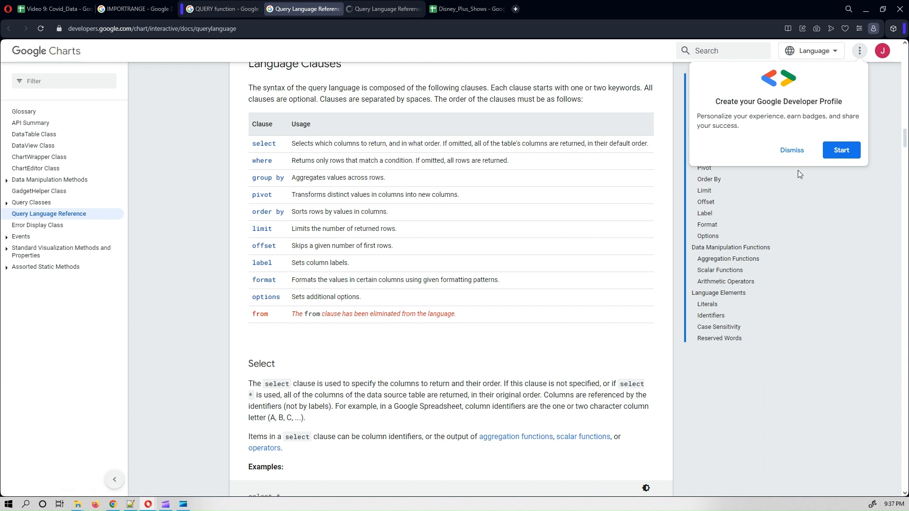
click(793, 151)
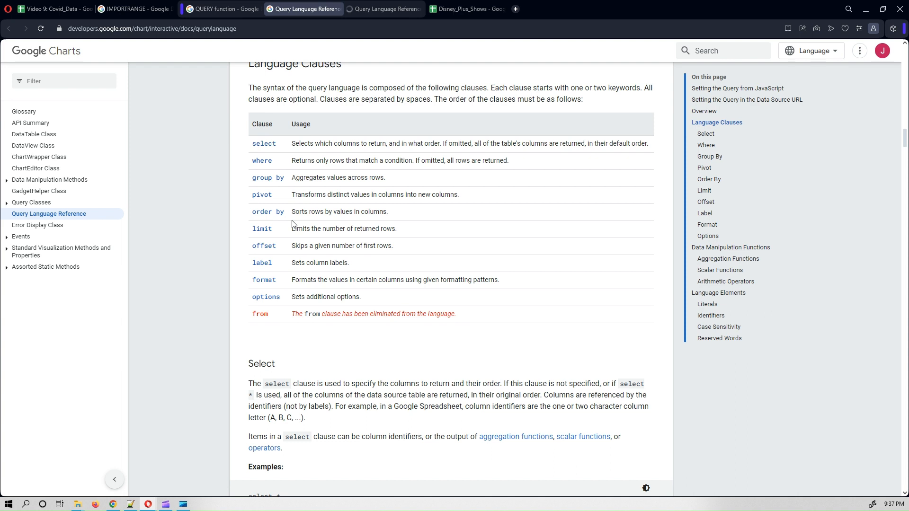
Compare the two open Query Language Reference pages and close the duplicate.
click(373, 9)
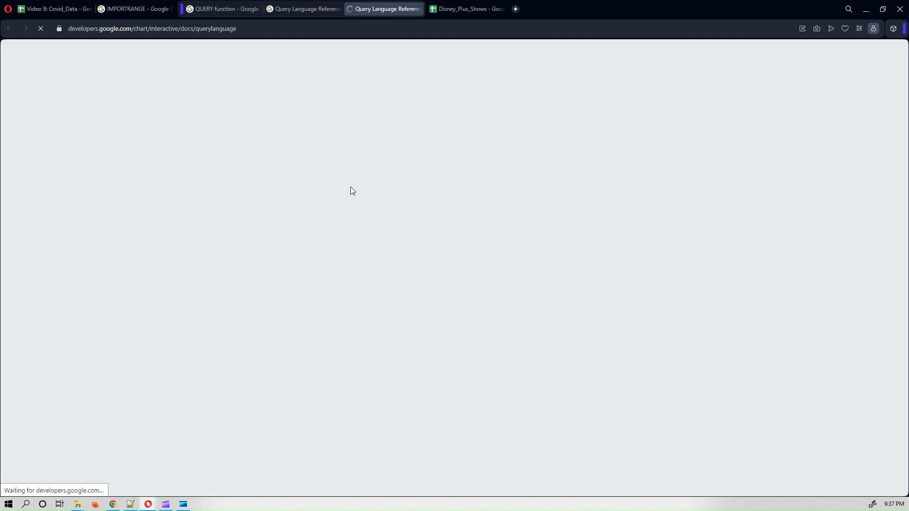
click(297, 9)
click(370, 9)
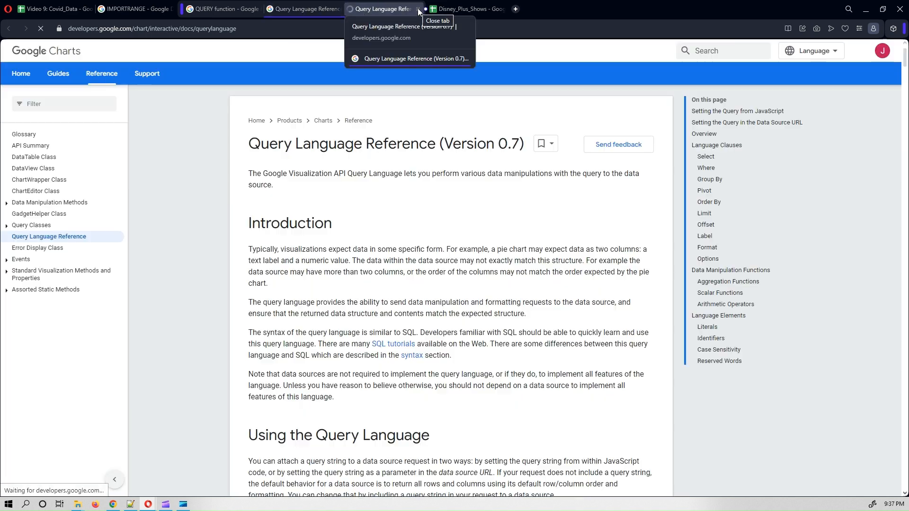
middle_click(378, 10)
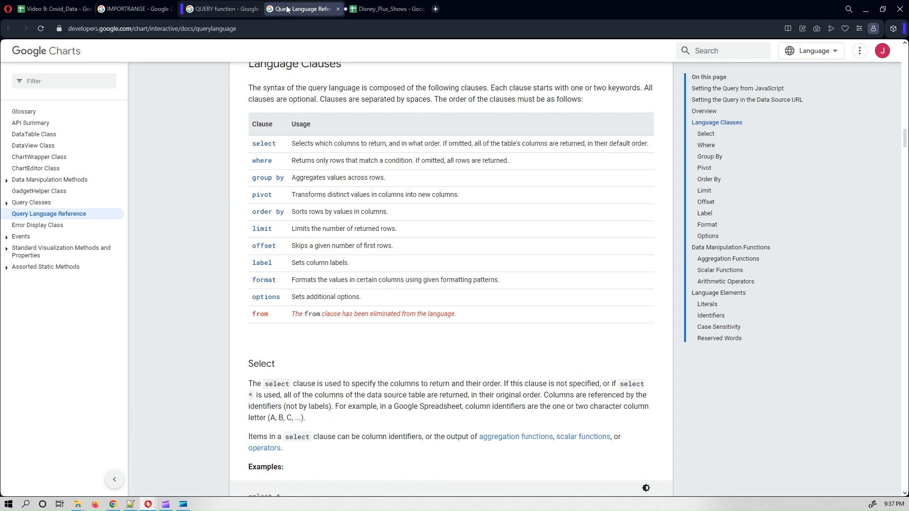
Review the QUERY(data, query, [headers]) syntax on the help page alongside the Covid_Data spreadsheet's IMPORTRANGE sheet.
click(70, 4)
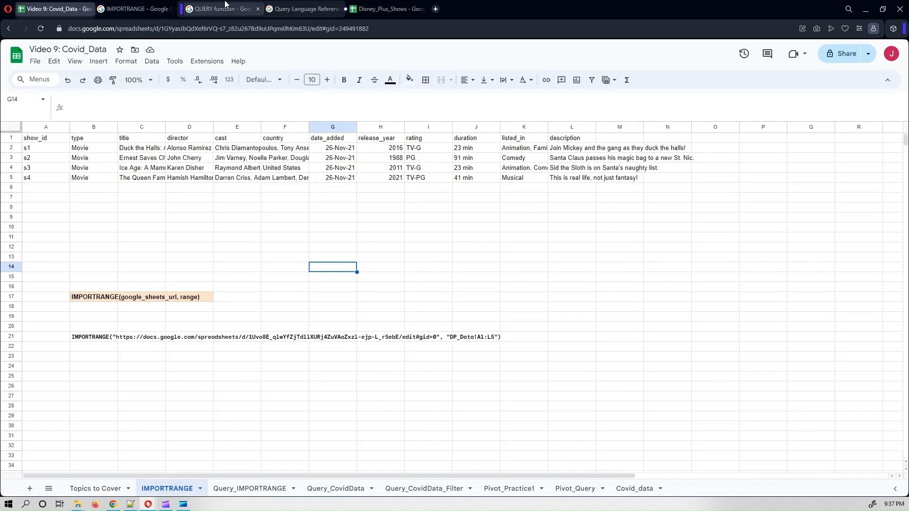
click(252, 7)
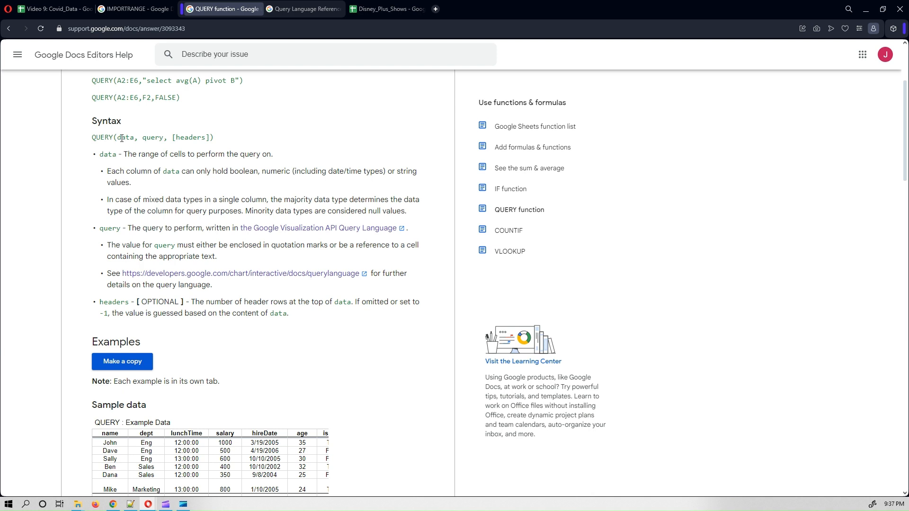
click(47, 8)
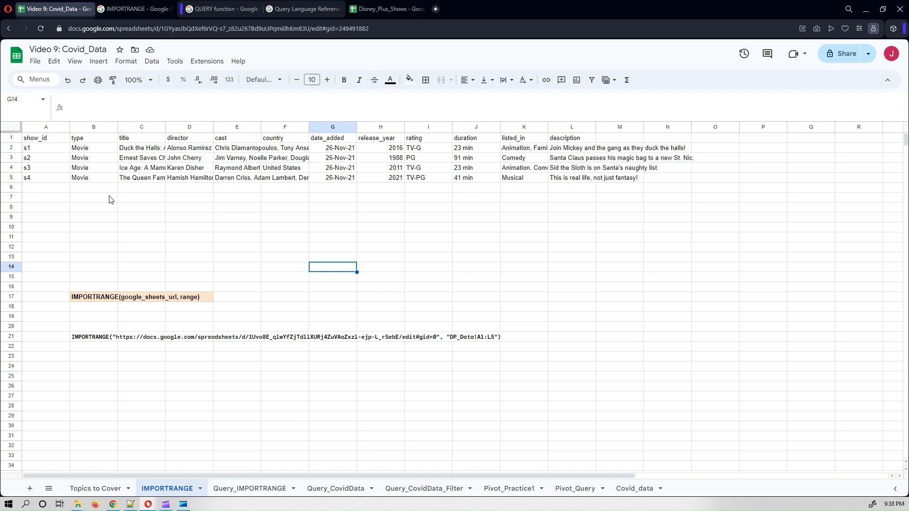
On the Query_IMPORTRANGE sheet, examine the IMPORTRANGE data argument and the Select query string in cell A1's QUERY formula, without changing it.
click(241, 498)
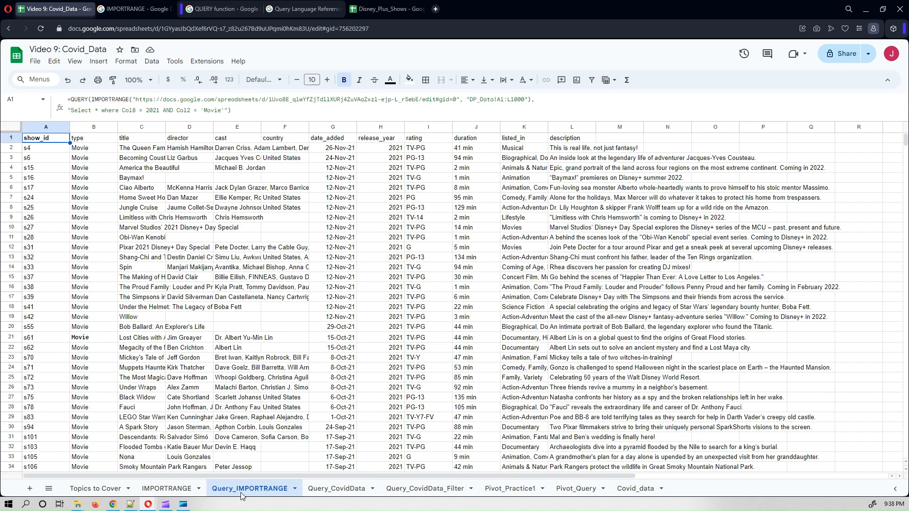
click(50, 159)
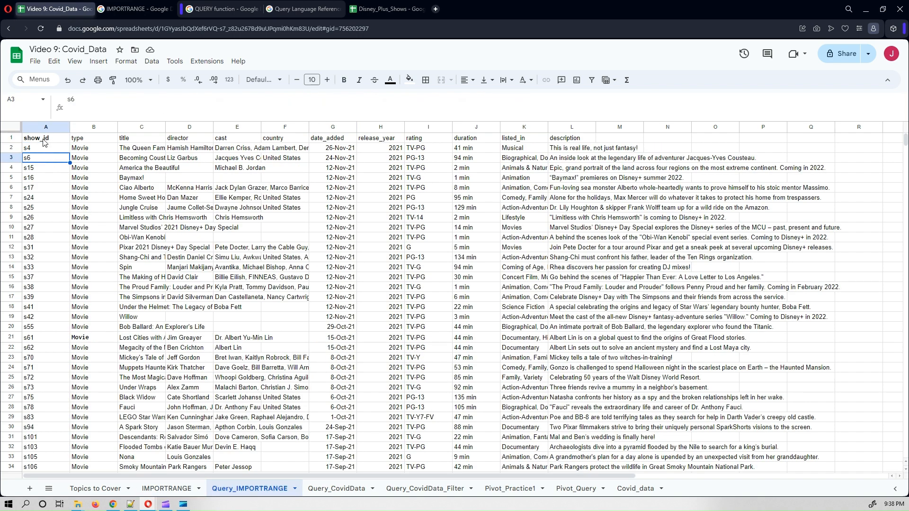
click(44, 142)
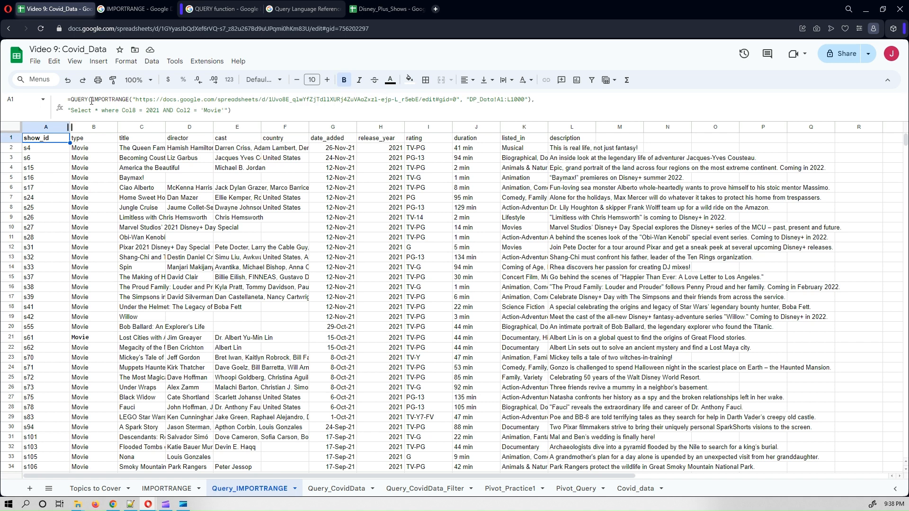
drag(412, 95, 532, 98)
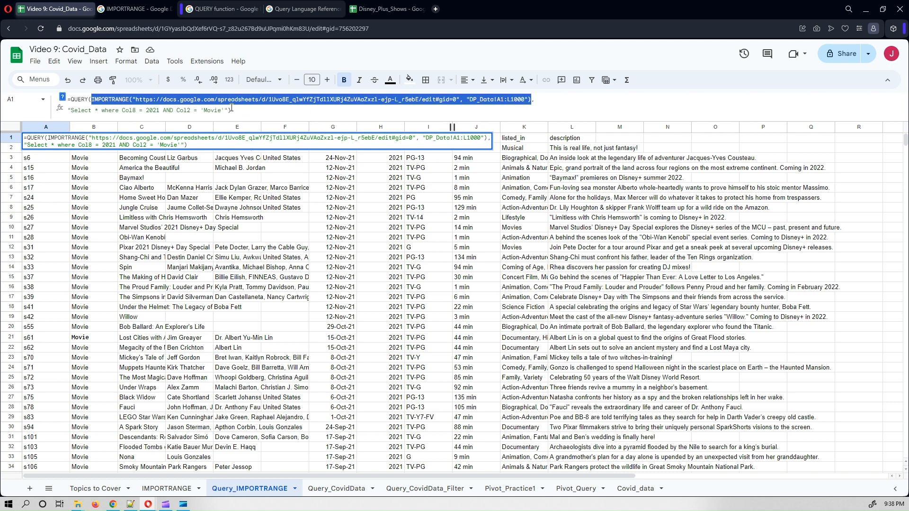
key(Escape)
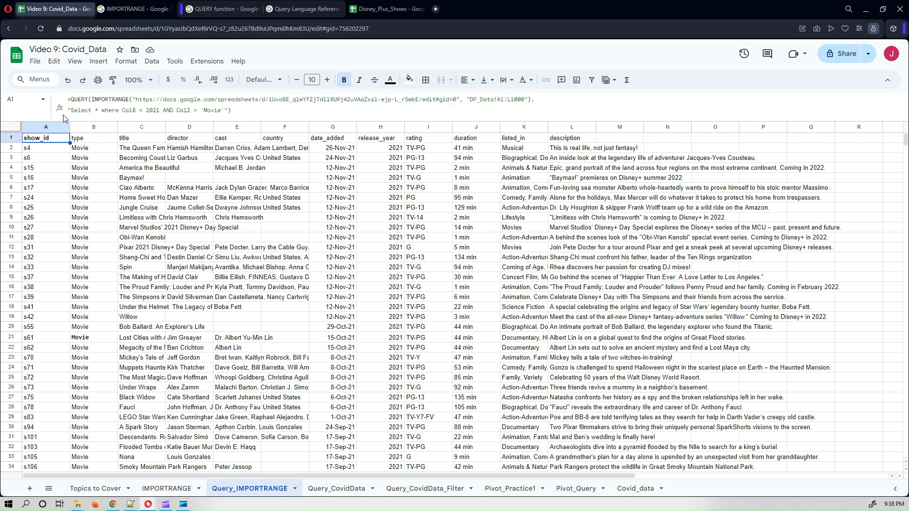
drag(71, 111, 224, 117)
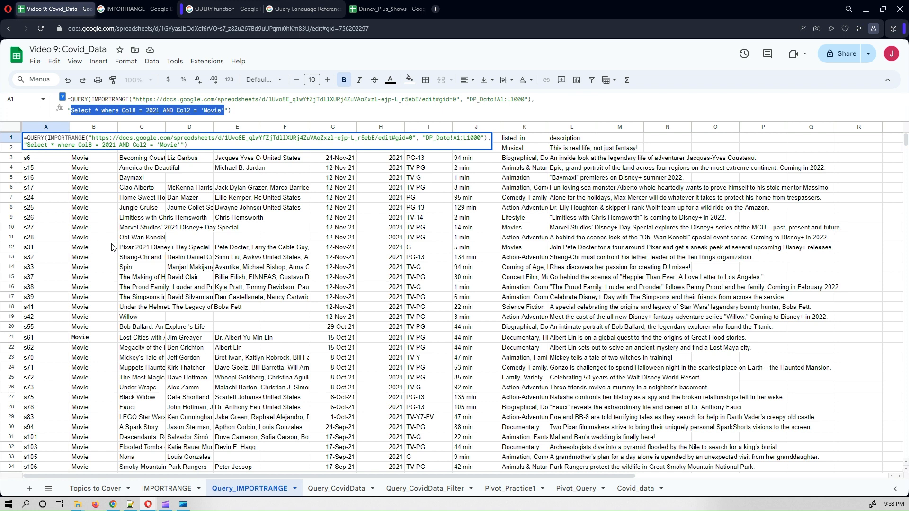
key(Escape)
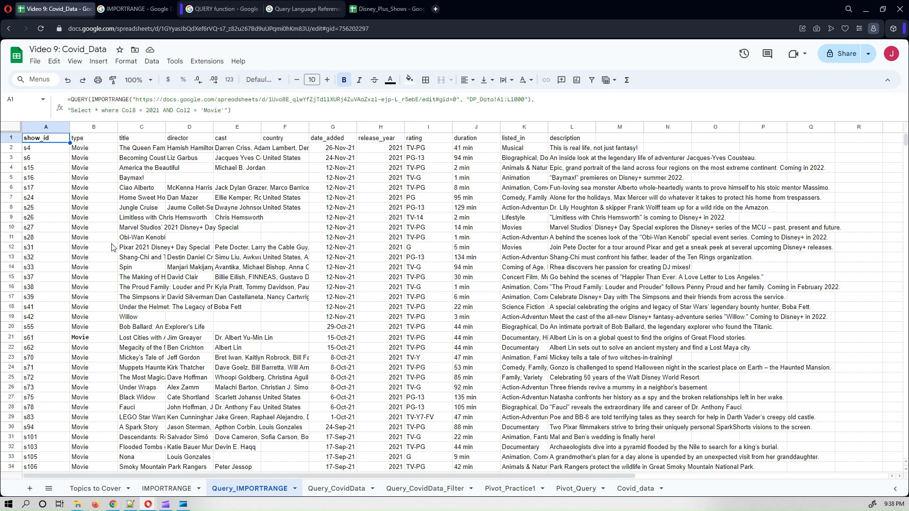
In Disney_Plus_Shows, count across the DP_Data header row from show_id to release_year to identify Col8, and inspect several years in that column.
click(393, 4)
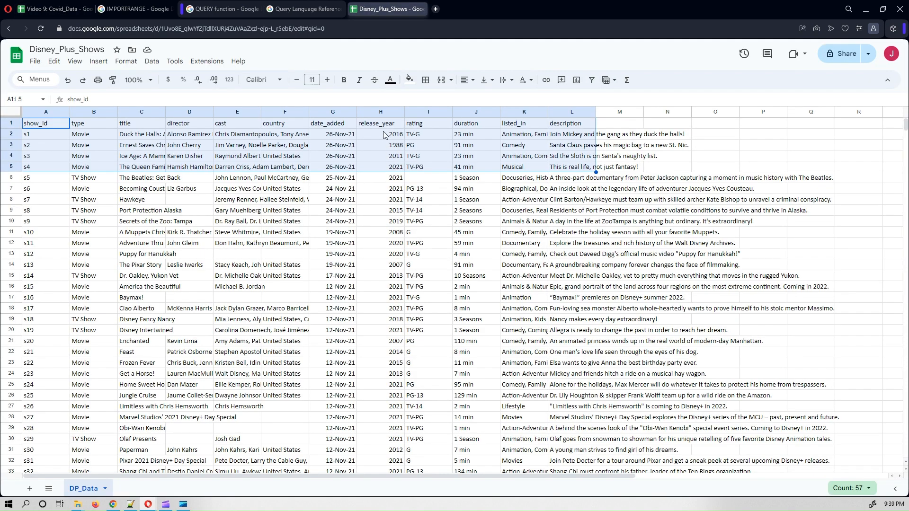
click(380, 135)
click(36, 126)
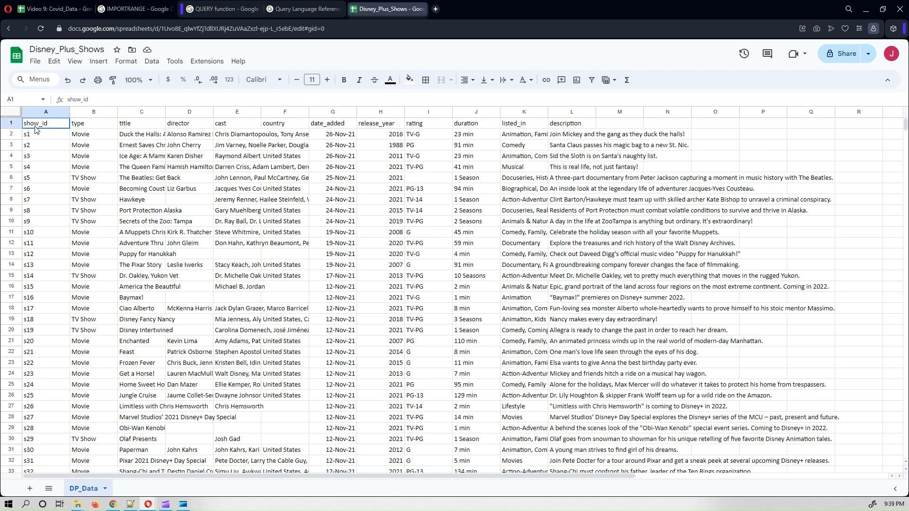
key(Right)
key(Right)
key(Right)
key(Right)
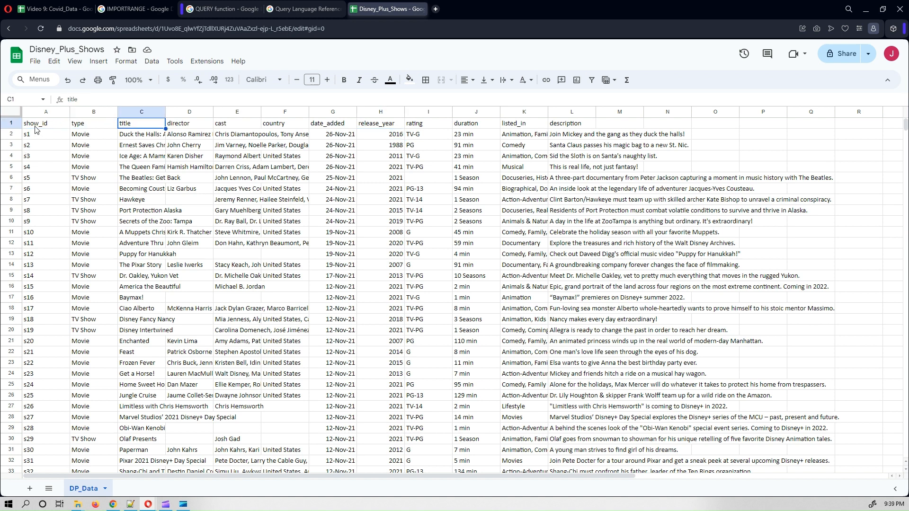
key(Right)
key(Right)
key(Right)
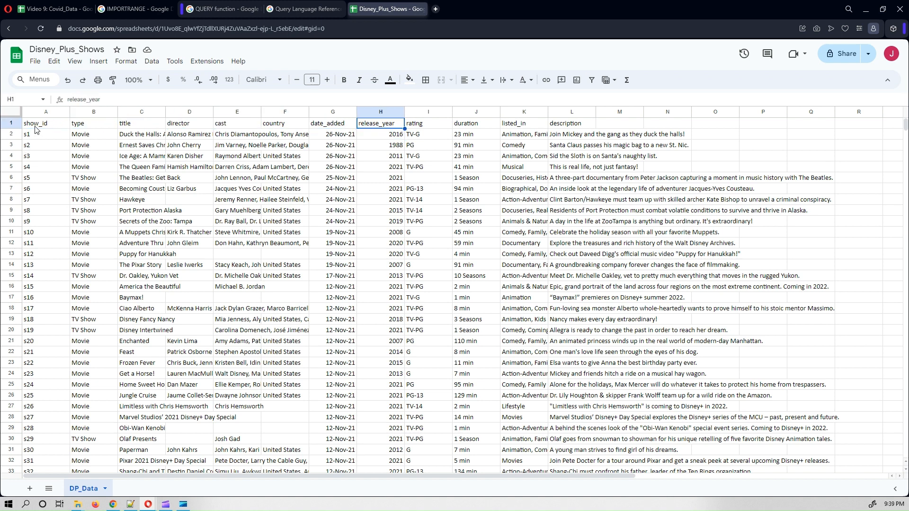
click(371, 138)
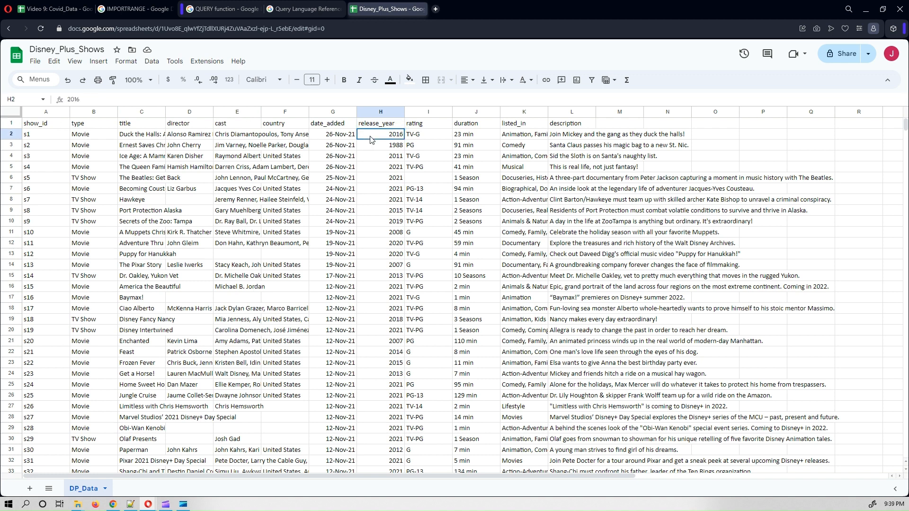
click(377, 212)
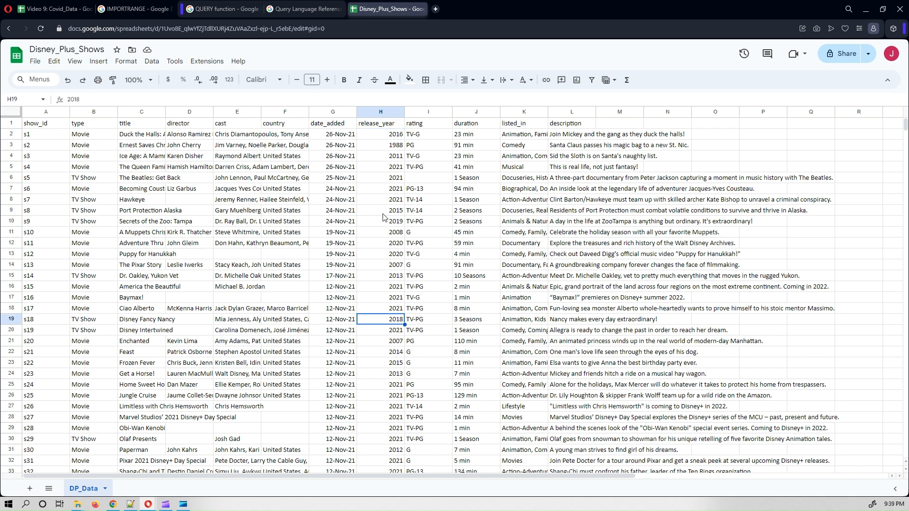
click(392, 288)
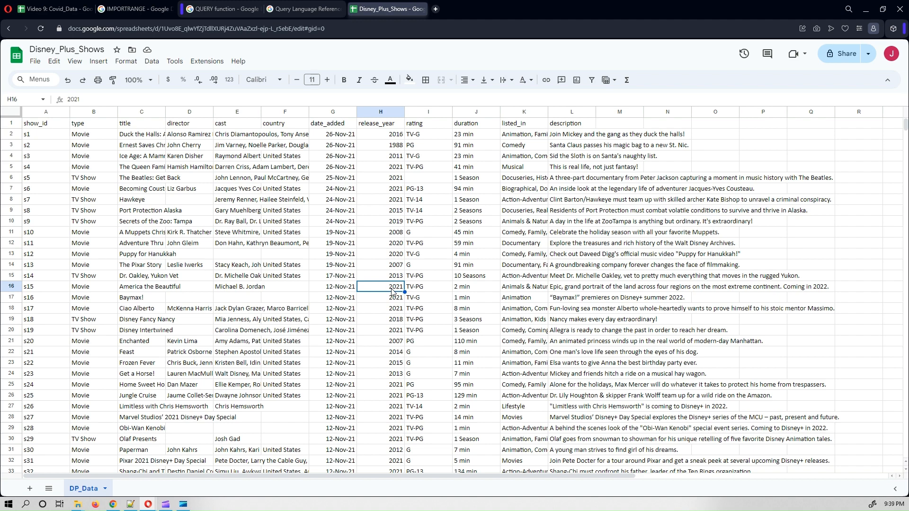
Inspect the Movie and TV Show entries in DP_Data's type column and select the whole of column B.
click(89, 124)
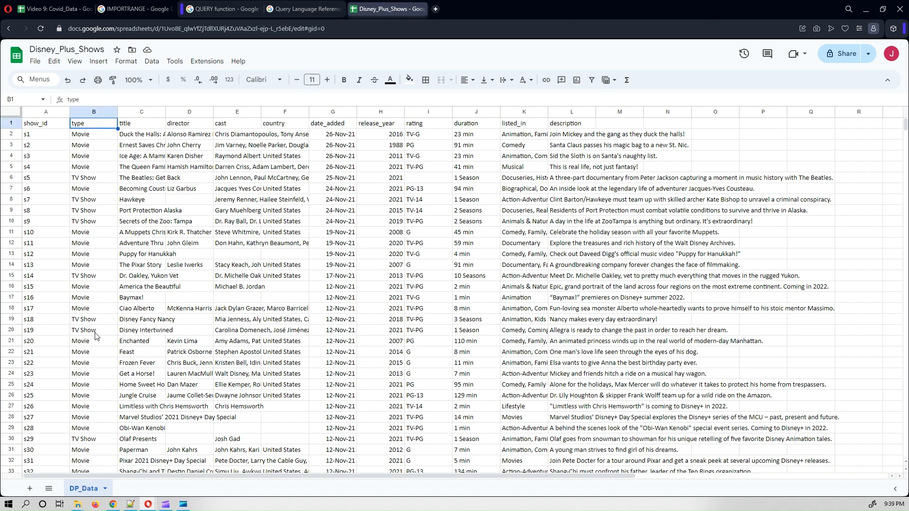
scroll(94, 335, down, 5)
scroll(97, 334, up, 5)
click(82, 192)
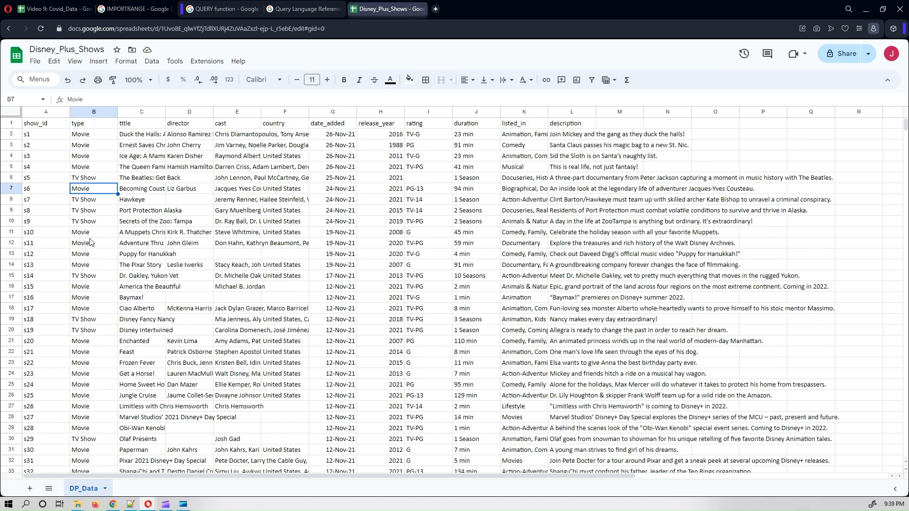
click(95, 110)
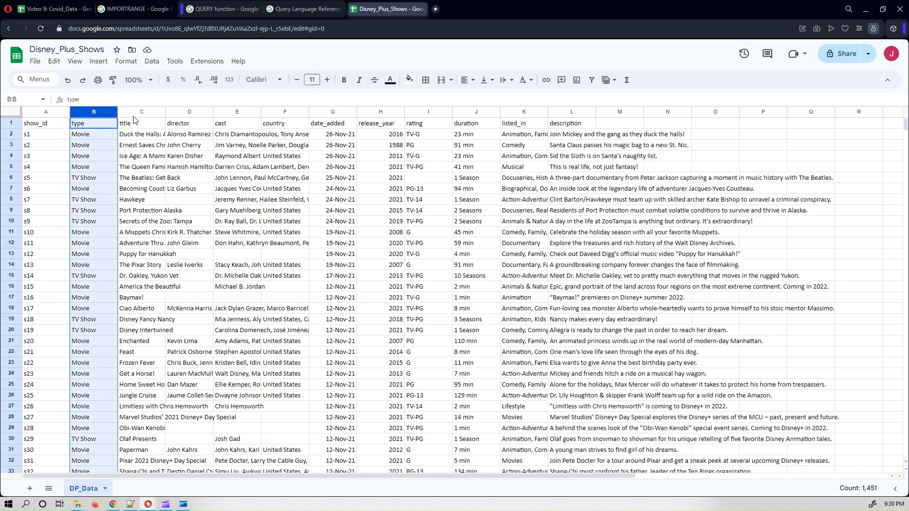
Examine the column stats for DP_Data's type and rating columns, and close the stats view.
click(151, 63)
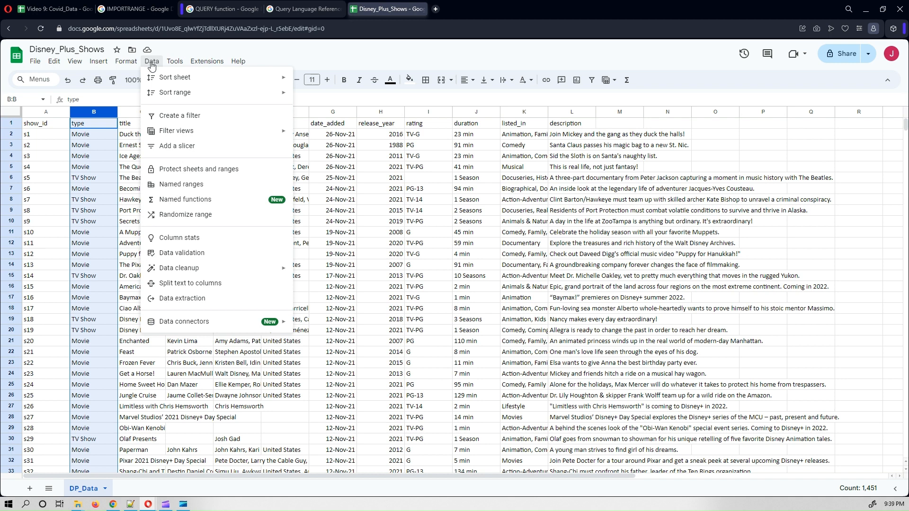
click(196, 240)
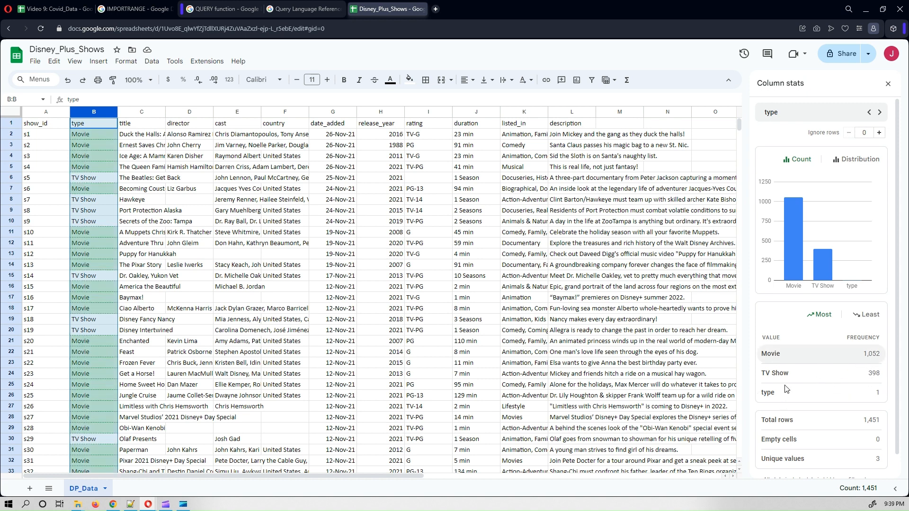
click(427, 212)
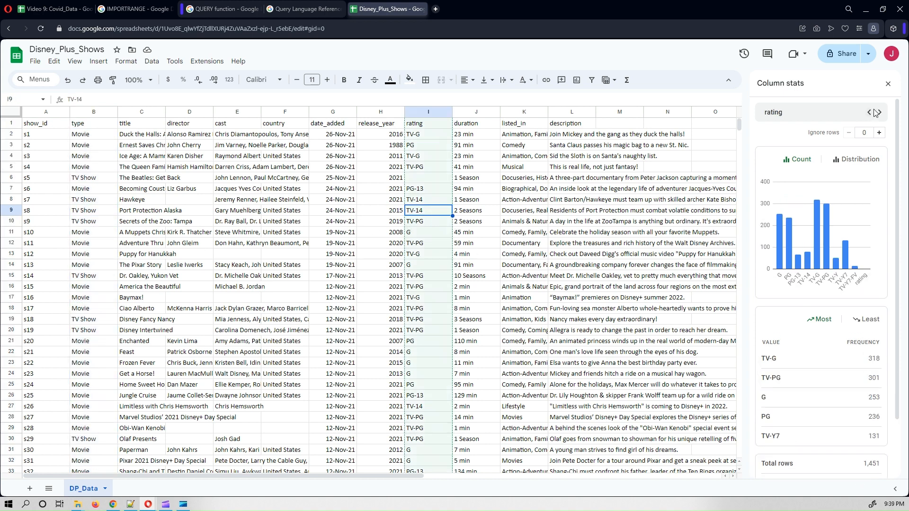
click(888, 84)
In Covid_Data, compare the QUERY text on the Query_CovidData sheet with its source sheet Covid_data, and select that source's Year column J.
click(56, 8)
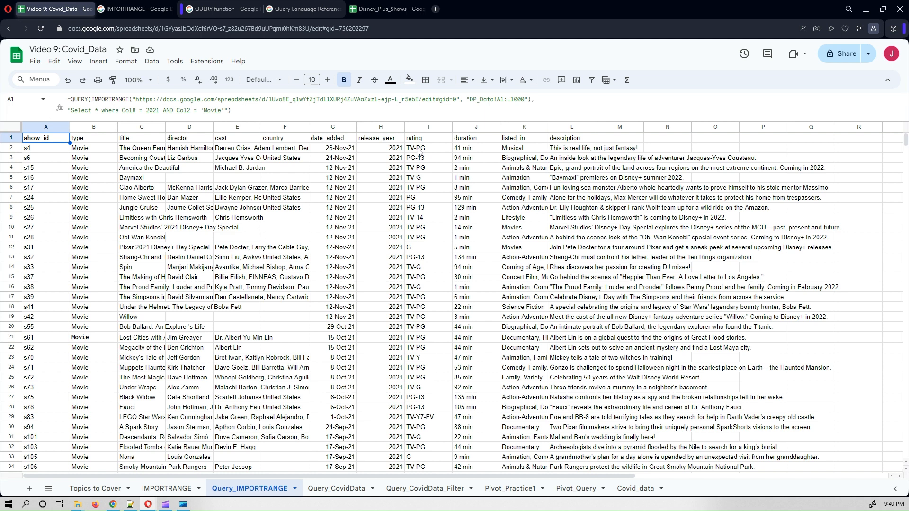
click(312, 260)
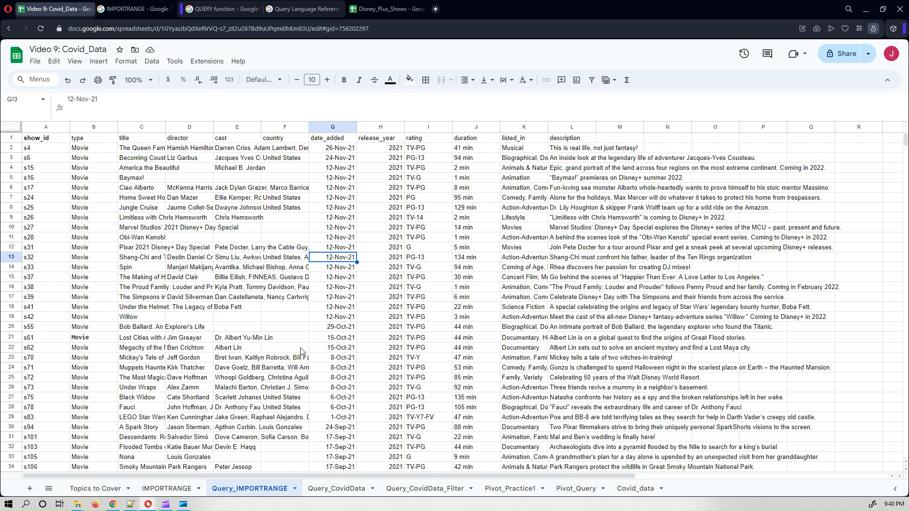
click(335, 490)
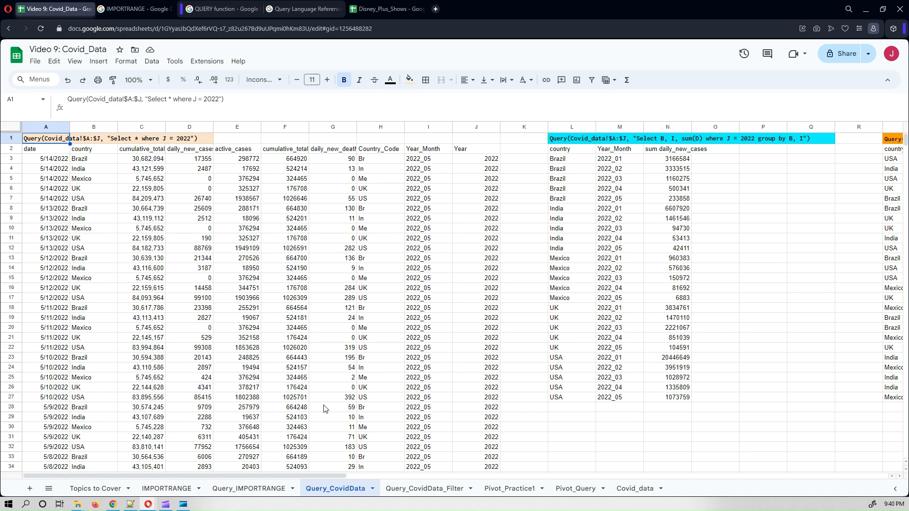
click(626, 493)
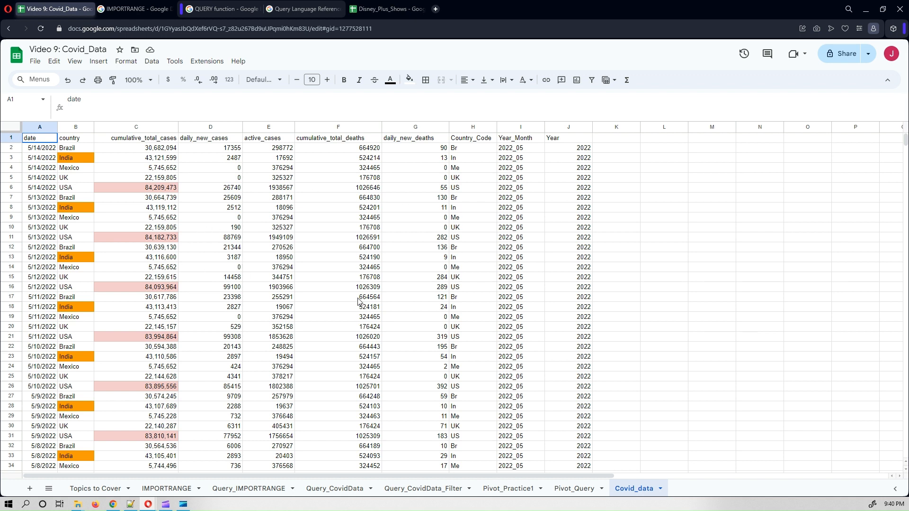
click(337, 489)
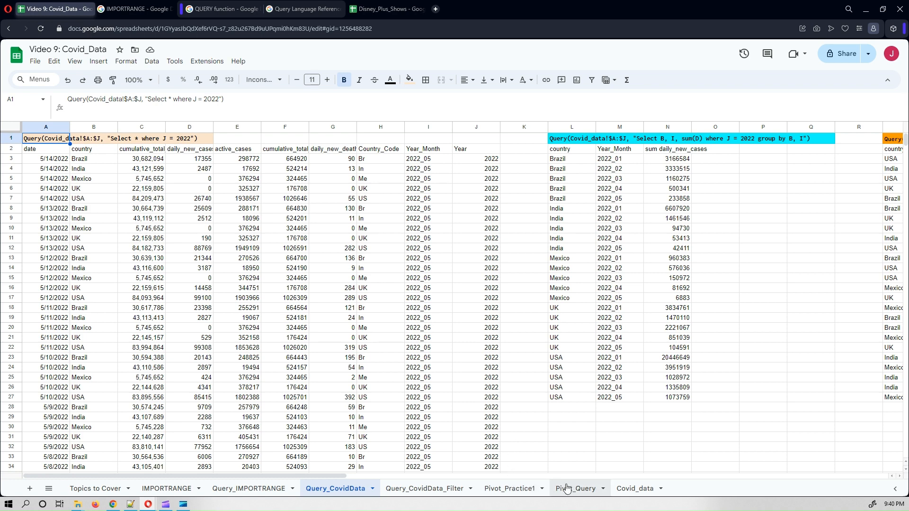
click(630, 495)
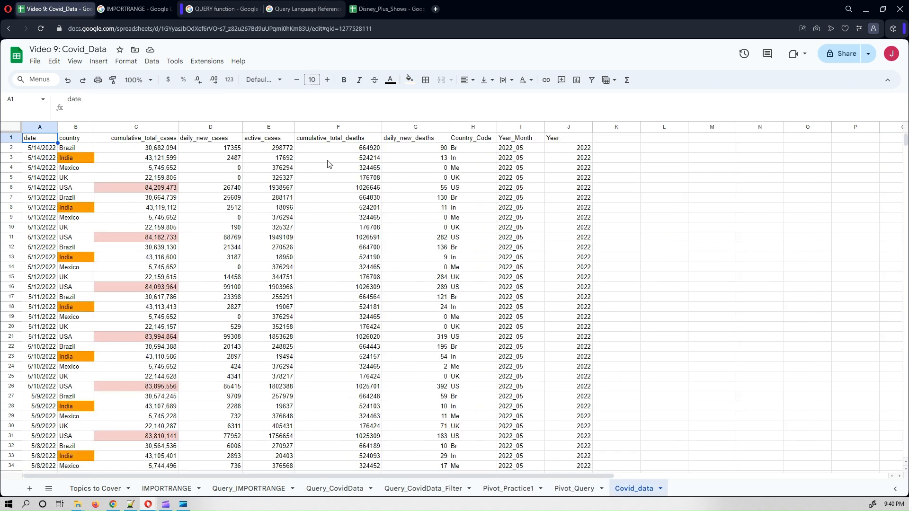
click(532, 142)
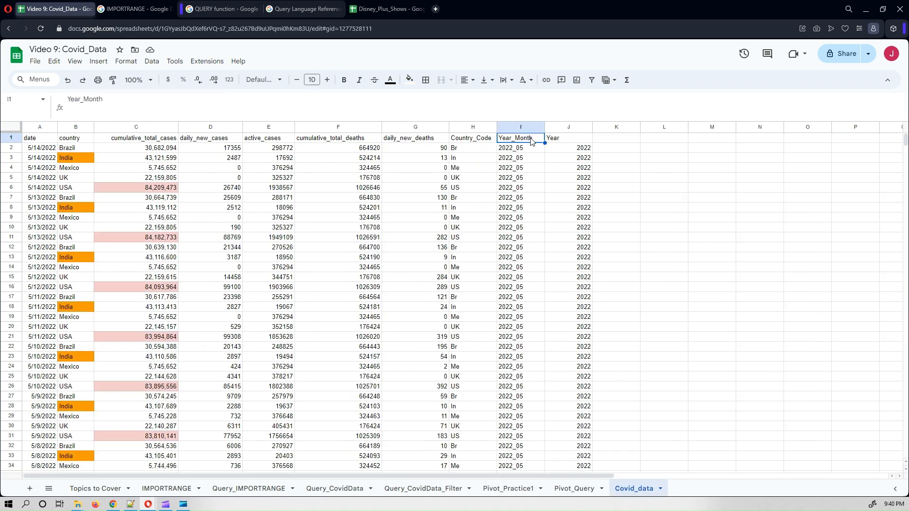
click(565, 142)
click(576, 127)
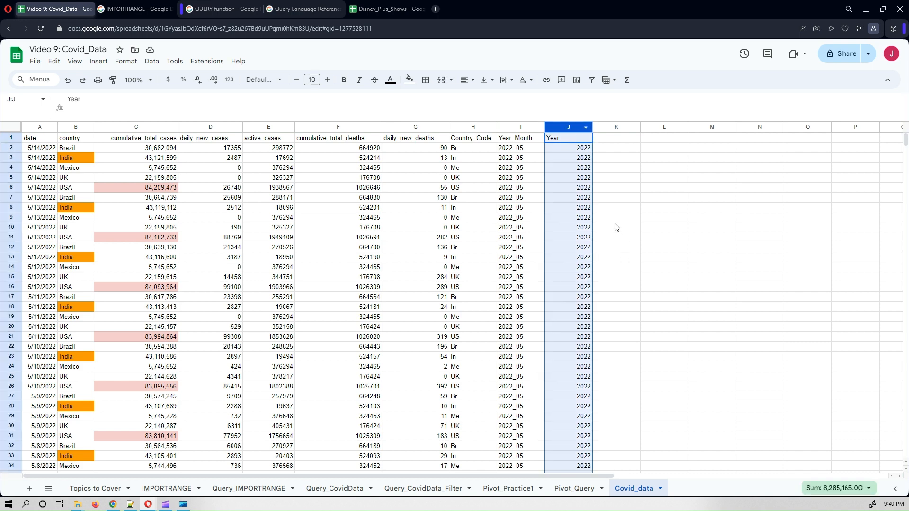
Compare the column-letter reference in Query_CovidData's QUERY with the Col8 and Col2 references in cell A1's formula on Query_IMPORTRANGE.
click(325, 490)
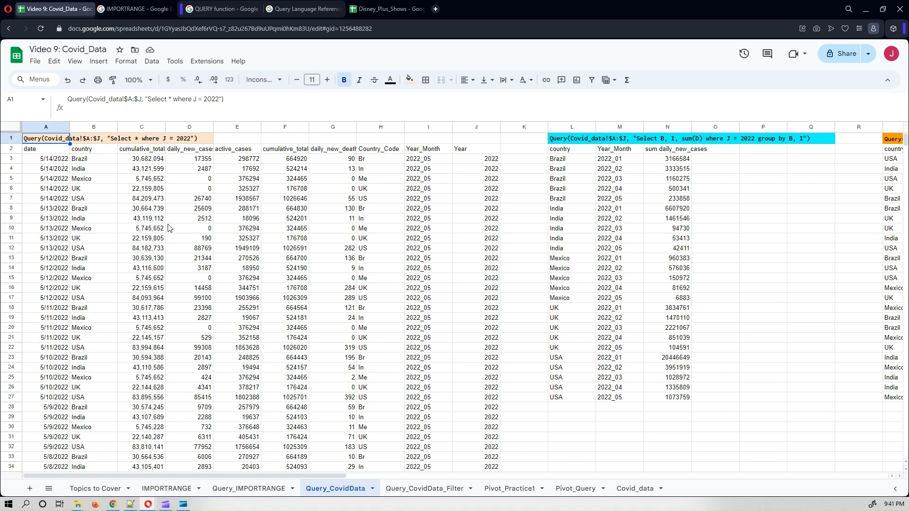
click(242, 489)
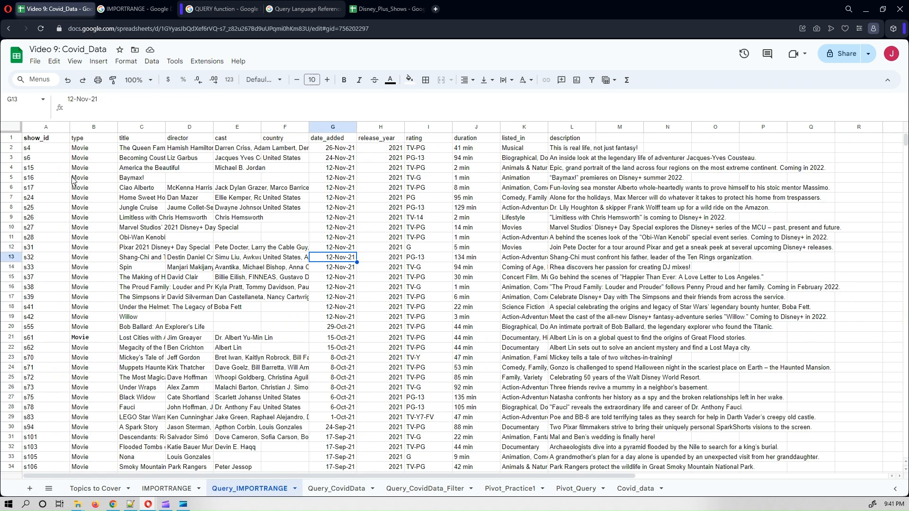
click(47, 142)
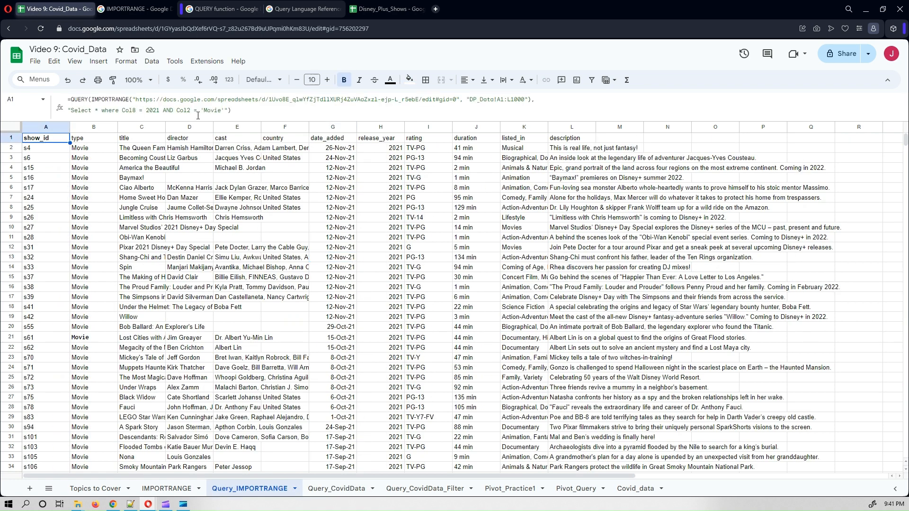
click(353, 489)
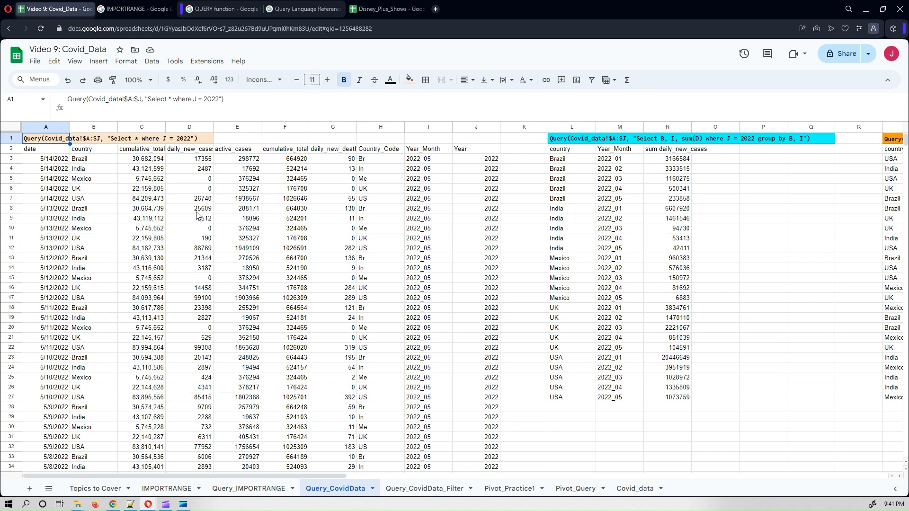
click(303, 218)
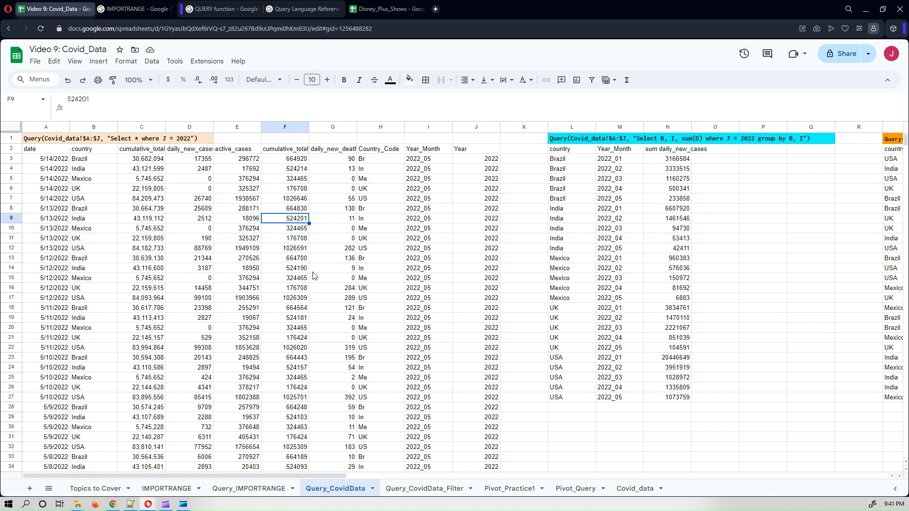
On Query_CovidData, extend the QUERY condition in cell A2 with AND B = 'India'.
click(51, 154)
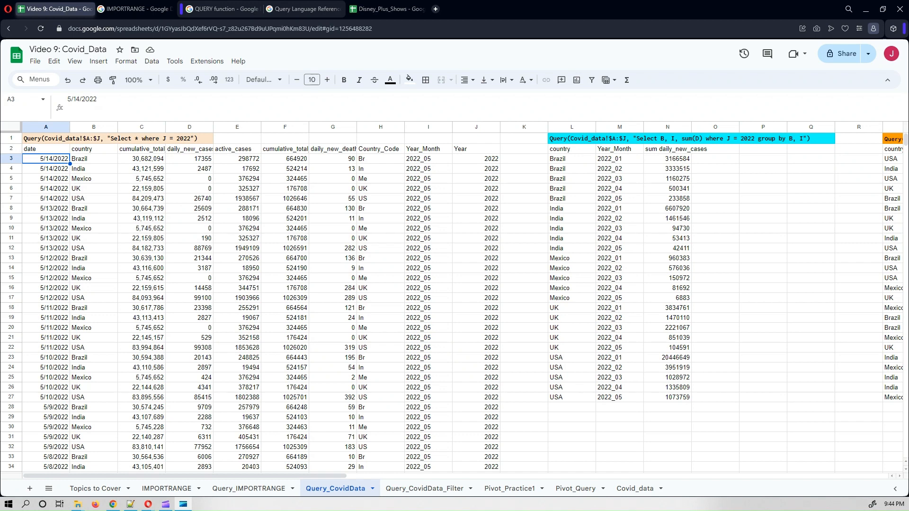
click(55, 149)
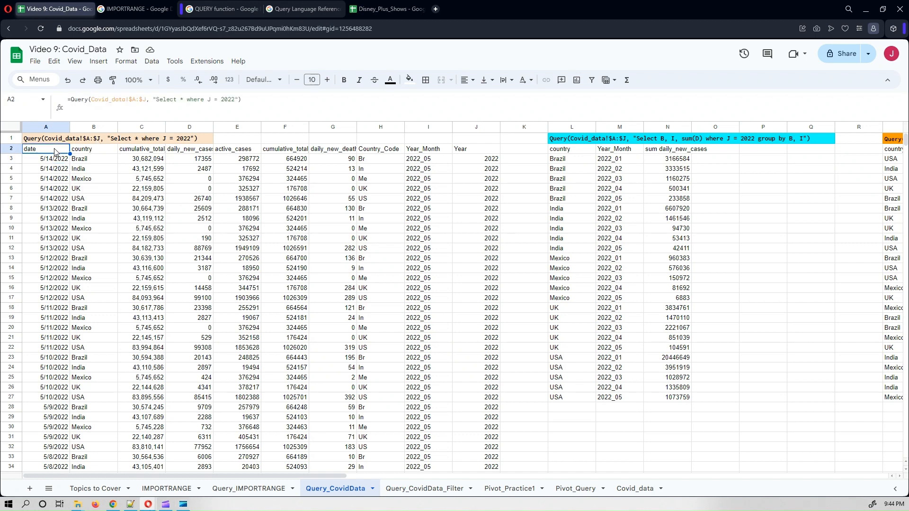
click(236, 101)
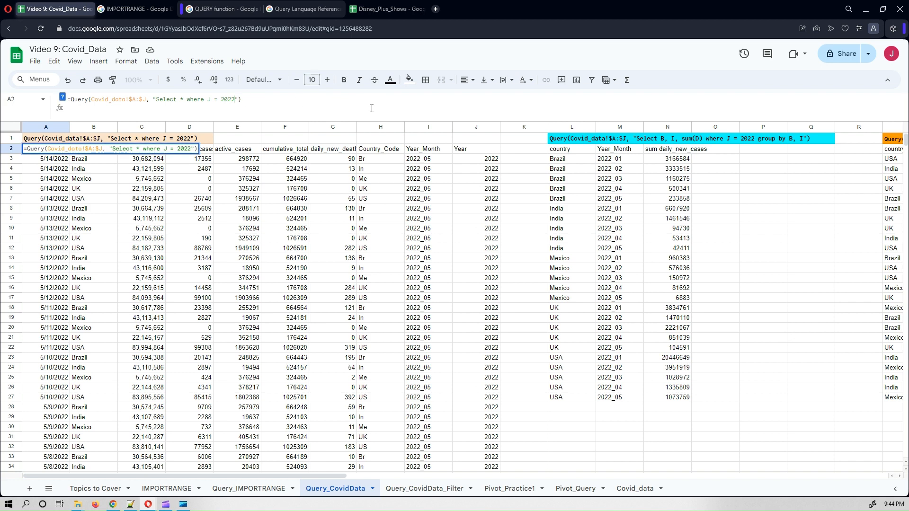
text(AND B = 'India)
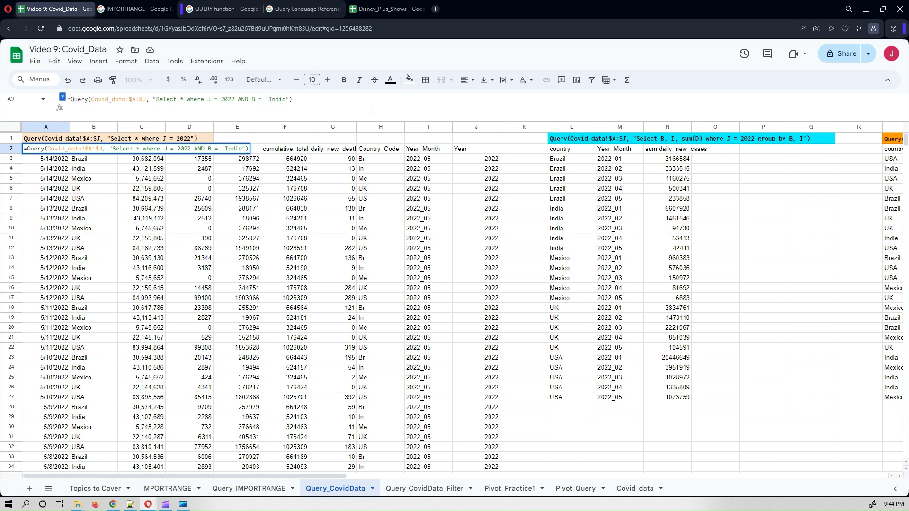
text(')
key(Return)
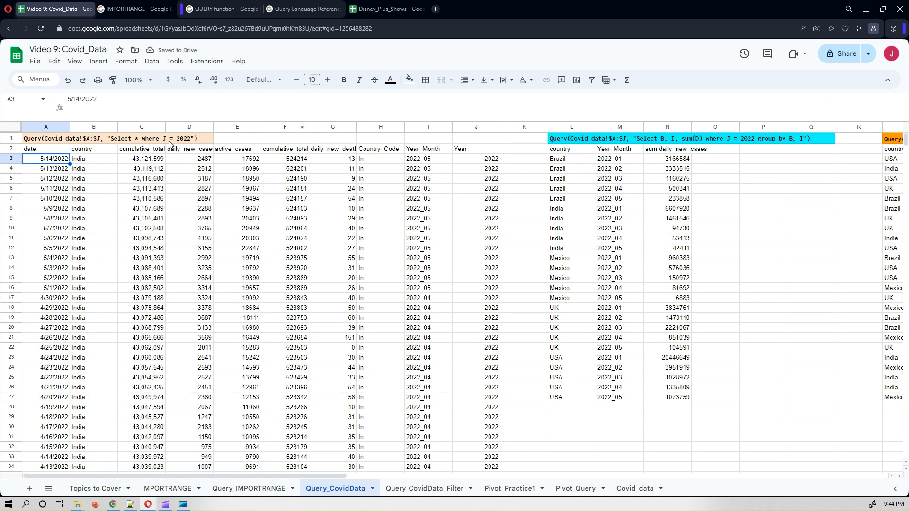
Change the QUERY in cell A2 to select only columns A,B,D instead of all columns.
key(Up)
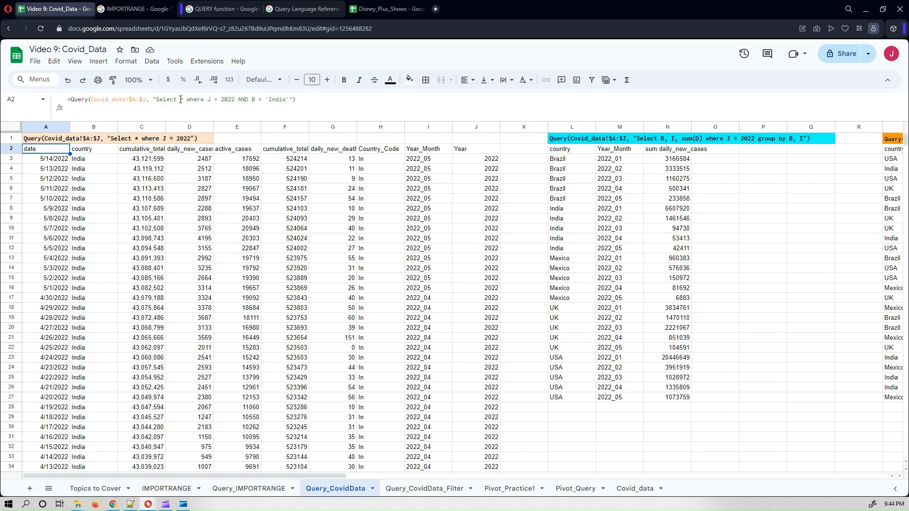
click(182, 99)
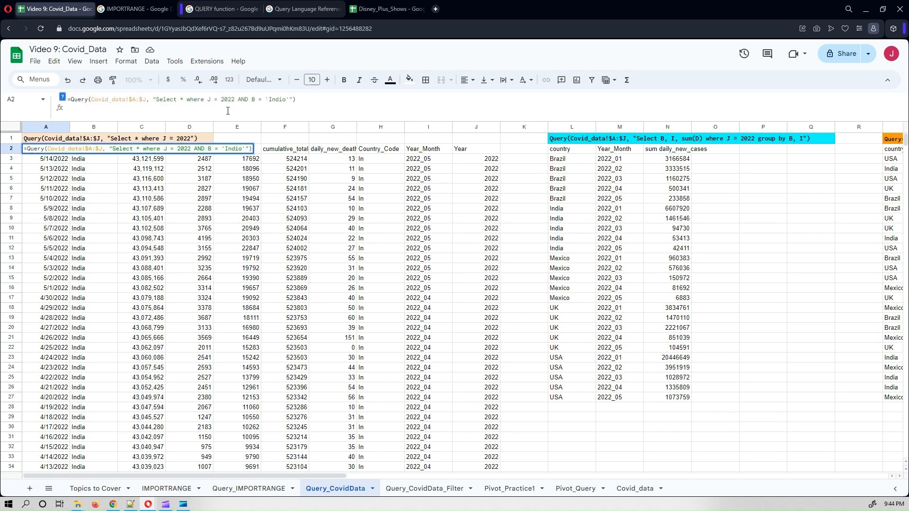
key(BackSpace)
text(A,)
text(B,D)
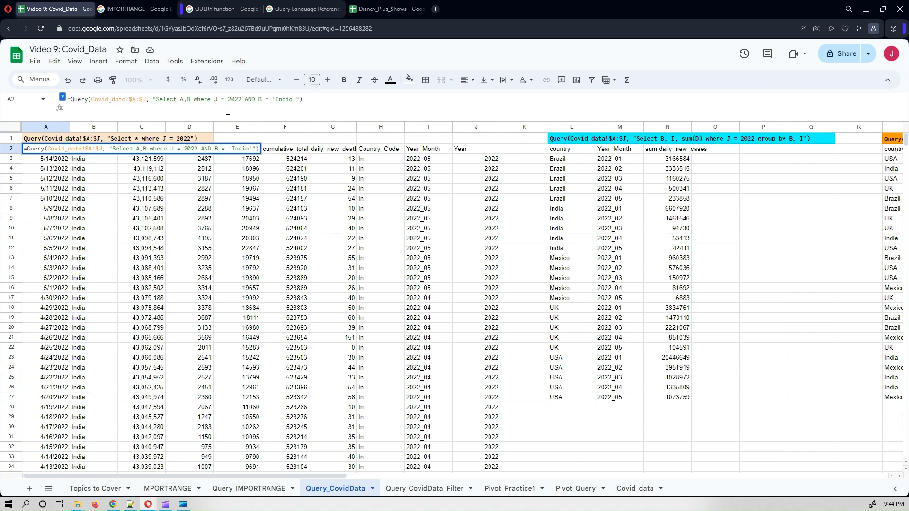
key(Return)
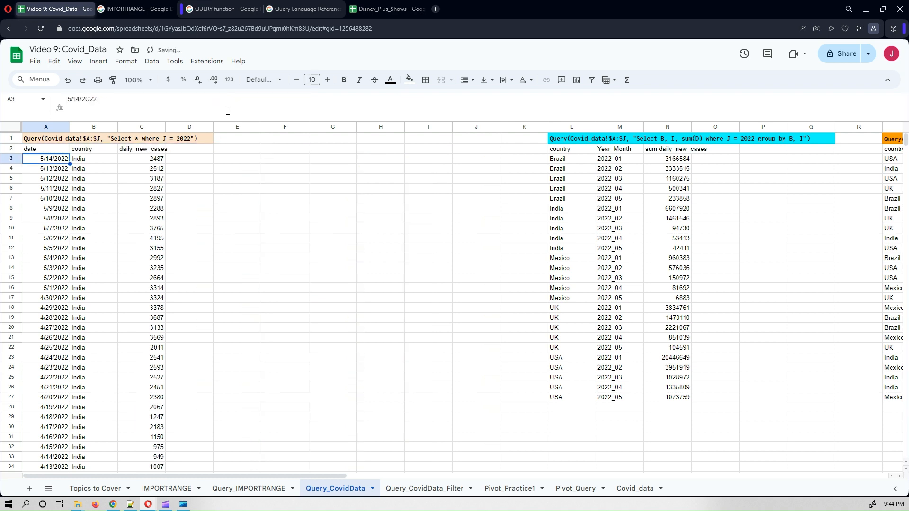
Restore Select * in cell A2's QUERY in place of the A,B,D column list.
click(32, 150)
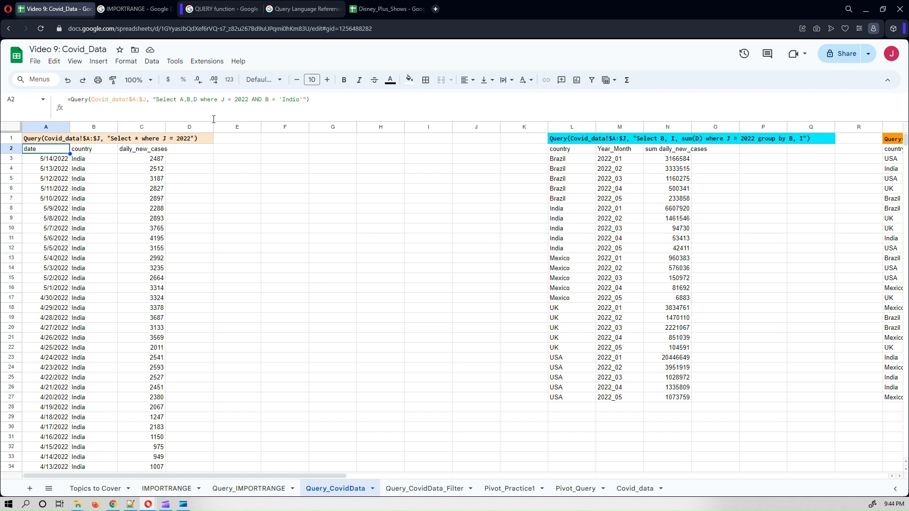
click(198, 100)
key(BackSpace)
key(BackSpace)
key(BackSpace)
key(BackSpace)
key(BackSpace)
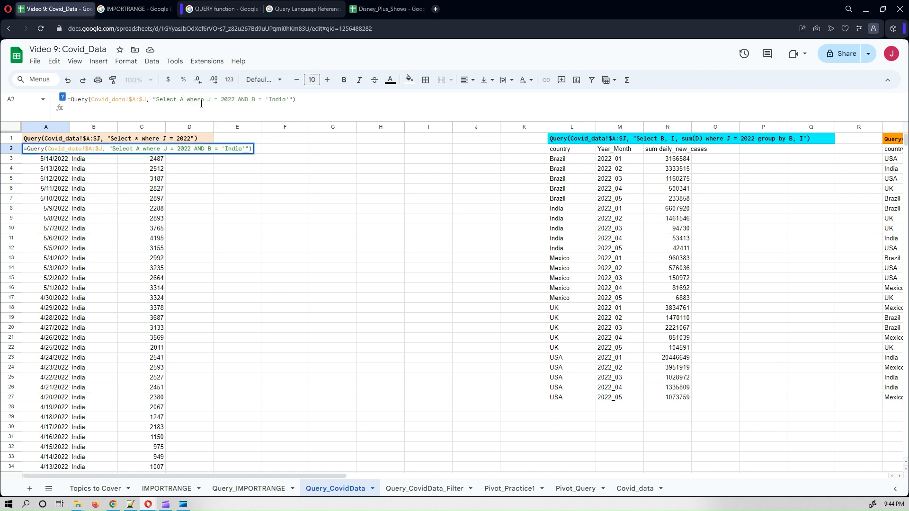
text(*)
key(Return)
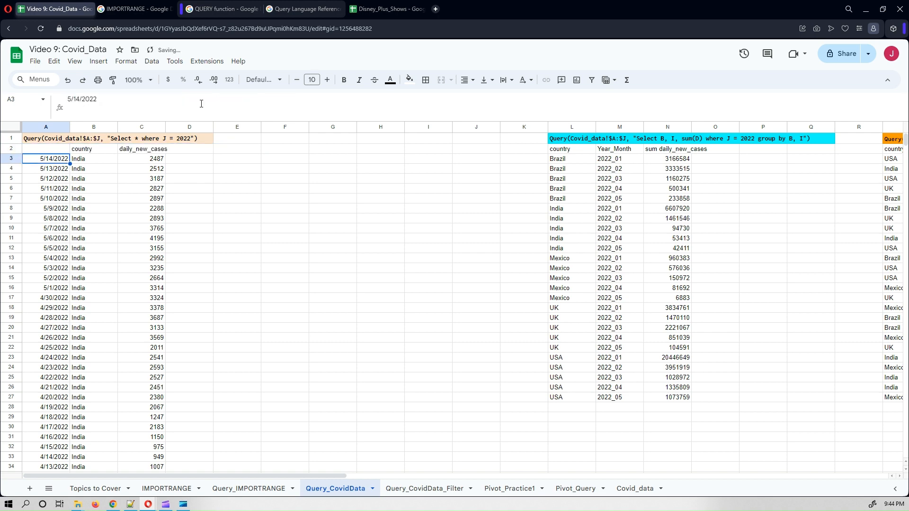
Add the condition AND D >= 100000 to cell A2's QUERY and check the daily_new_cases values from the first to the last returned row.
key(Up)
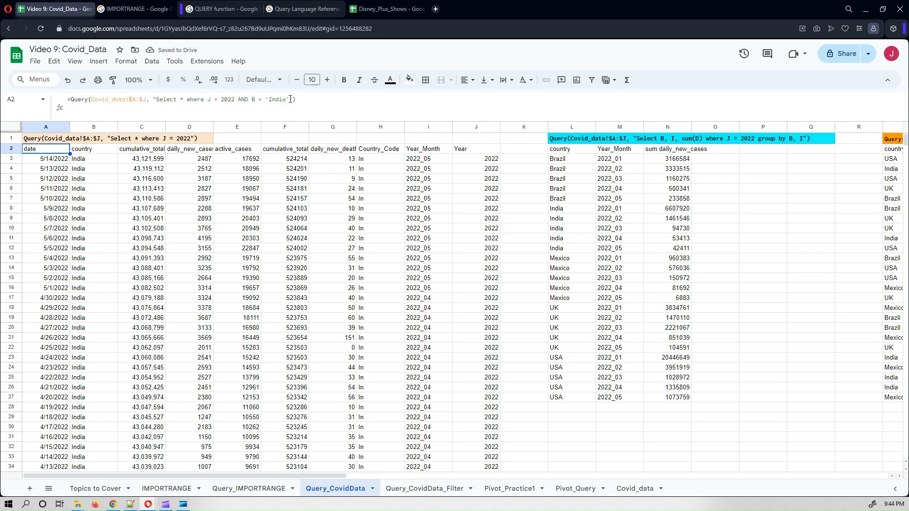
click(291, 99)
text(AND)
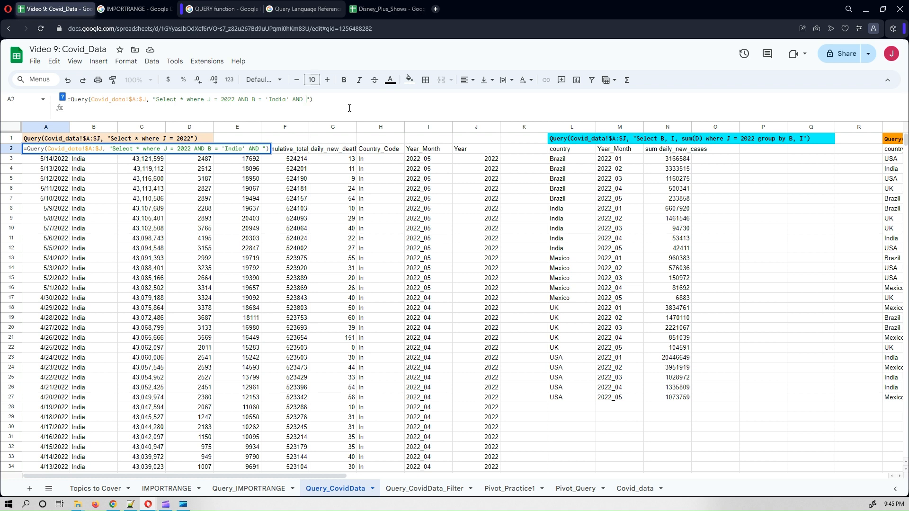
text(D >= 100000)
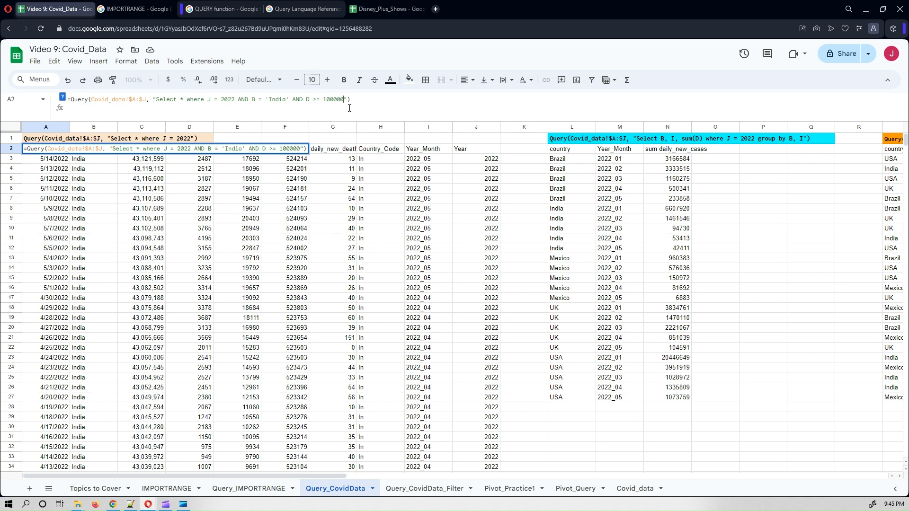
key(Return)
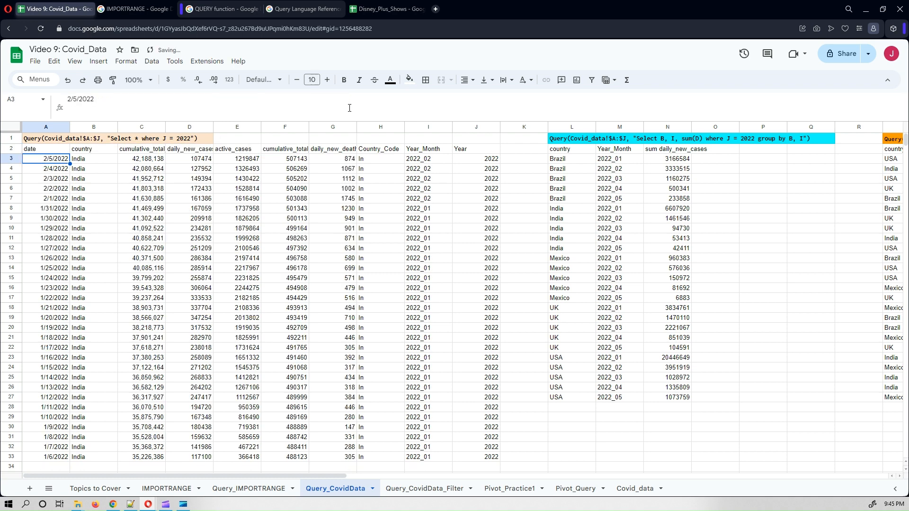
scroll(189, 303, down, 3)
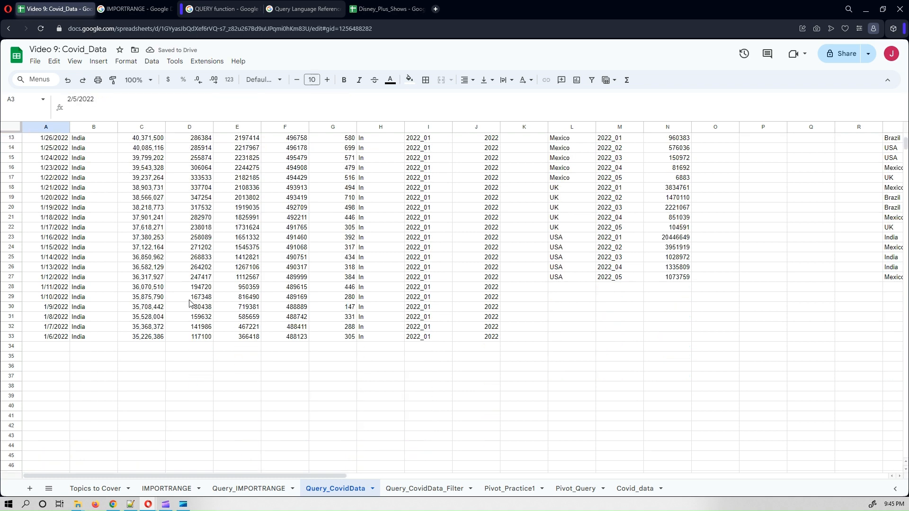
scroll(189, 303, up, 3)
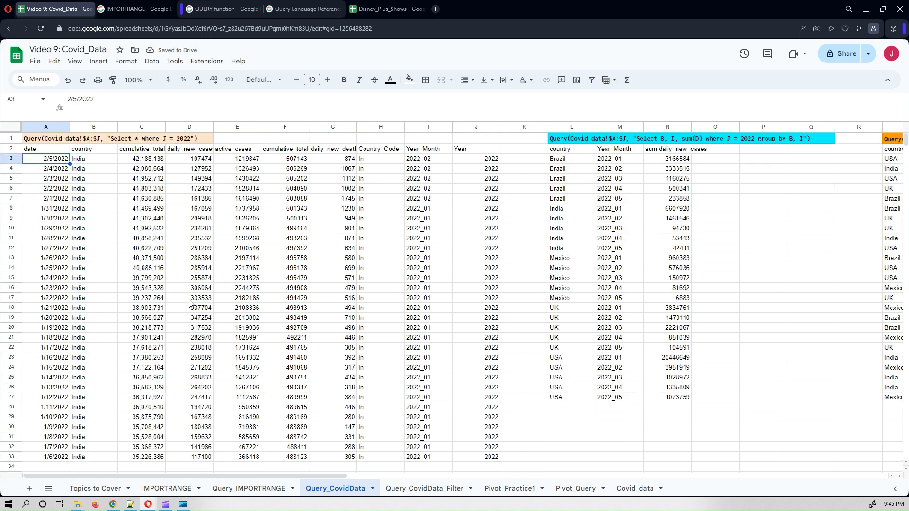
click(197, 160)
click(182, 458)
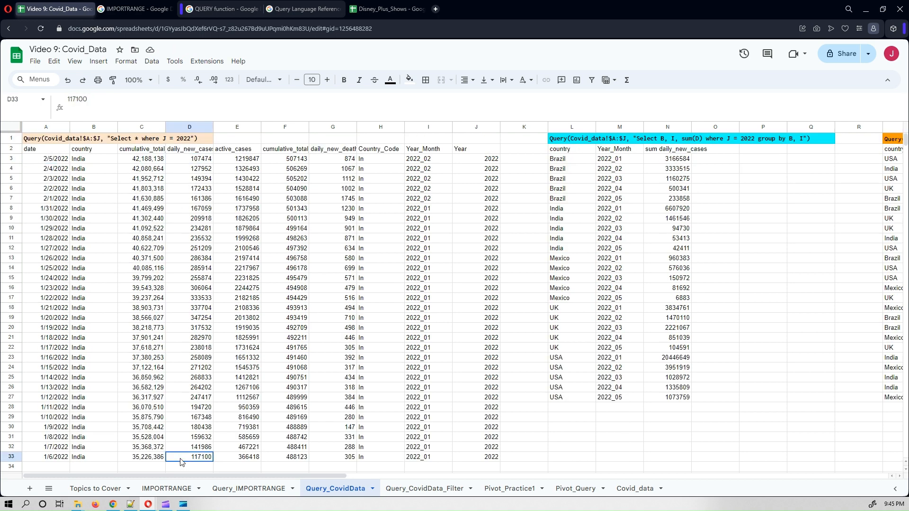
Compare the first and last daily_new_cases values returned in column D with the D >= 100000 condition in cell A2's QUERY.
click(197, 161)
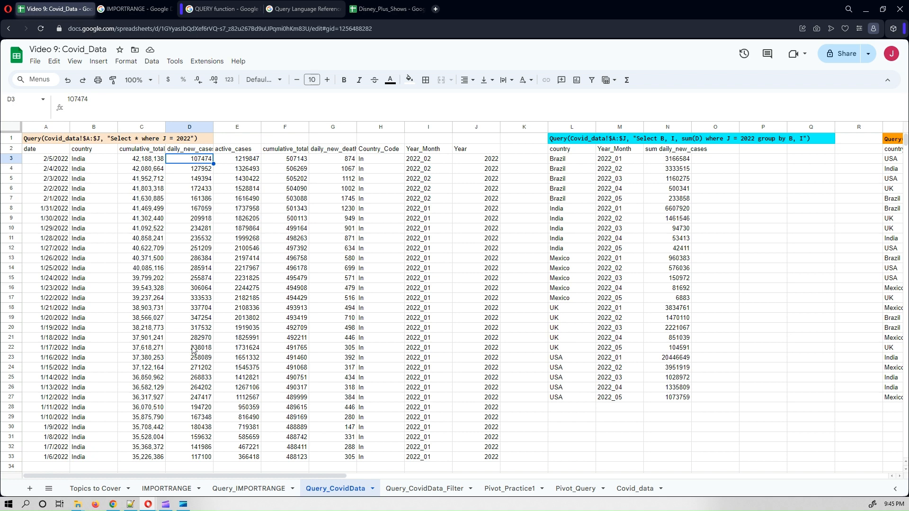
click(190, 458)
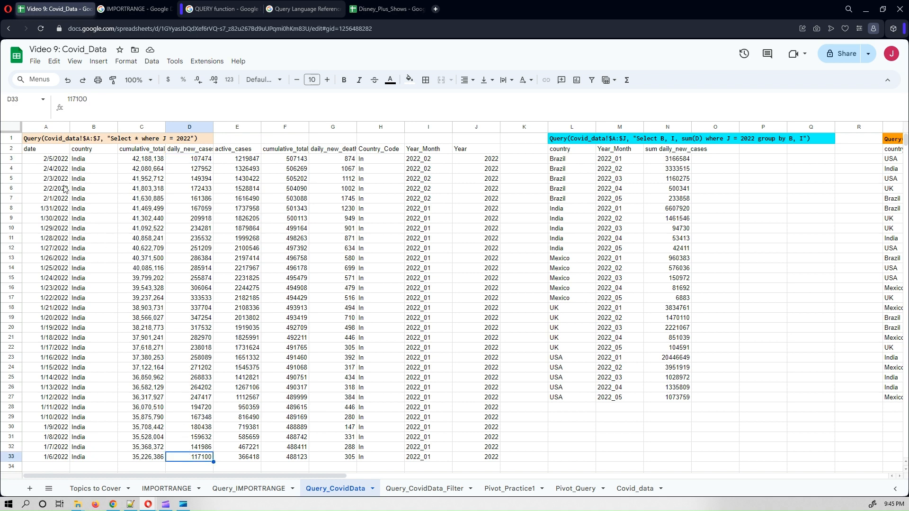
click(34, 152)
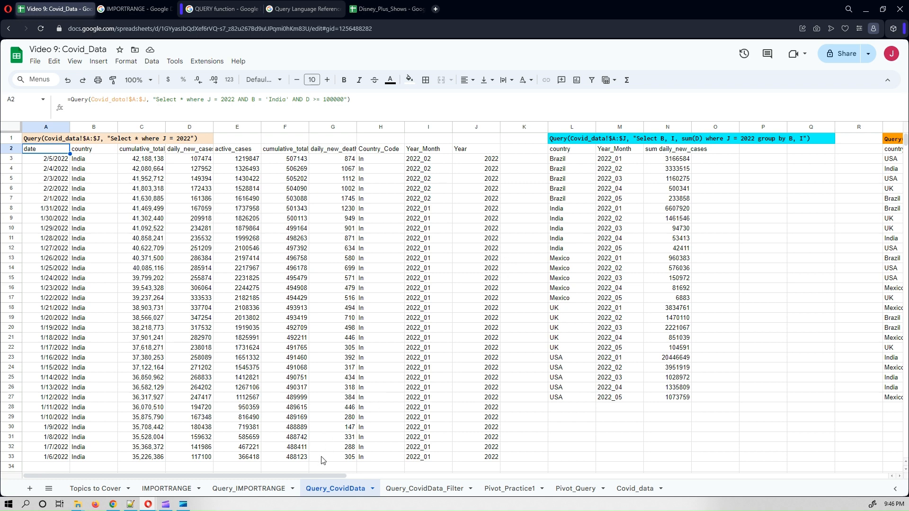
Examine the QUERY example in L1 that sums daily new cases by country and Year_Month, along with its returned table.
drag(309, 473, 478, 505)
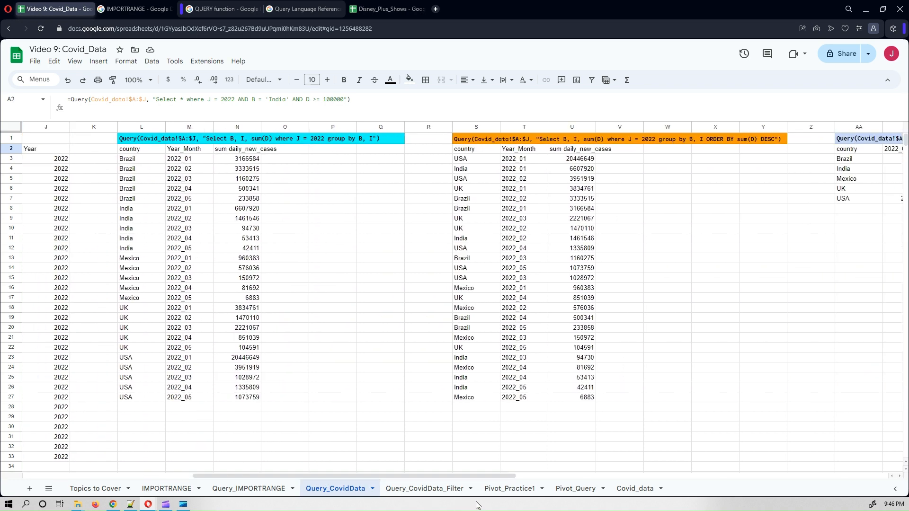
click(381, 426)
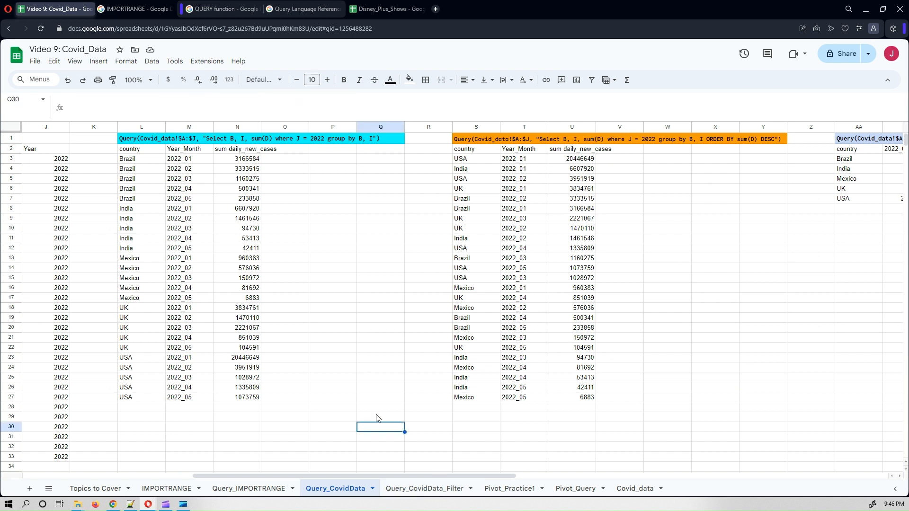
click(133, 142)
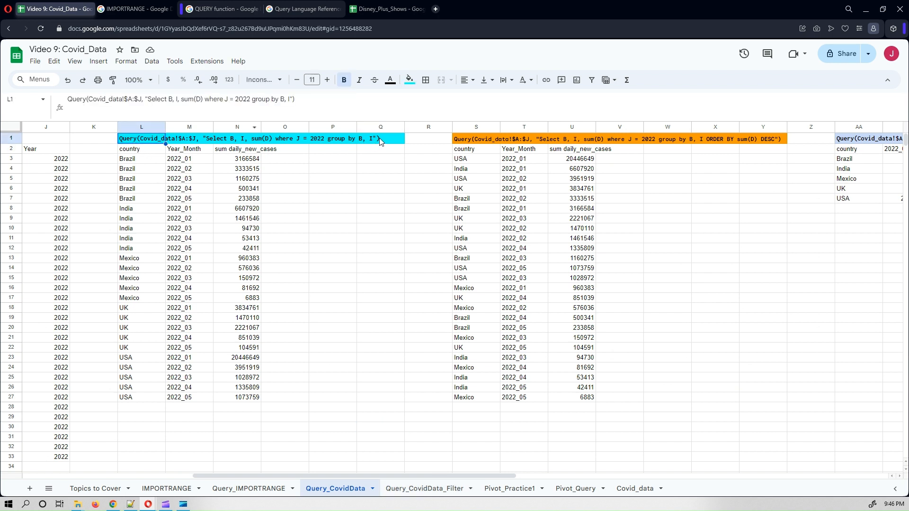
click(381, 141)
click(136, 141)
click(229, 441)
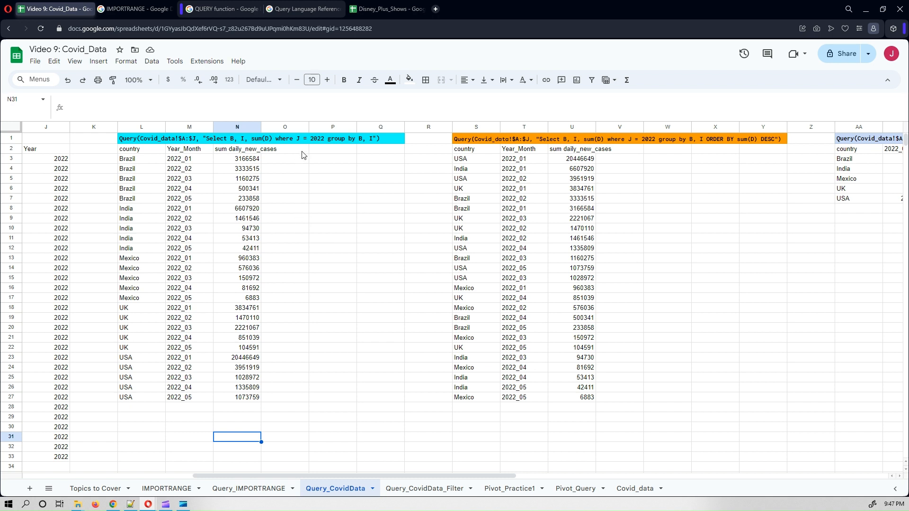
click(366, 142)
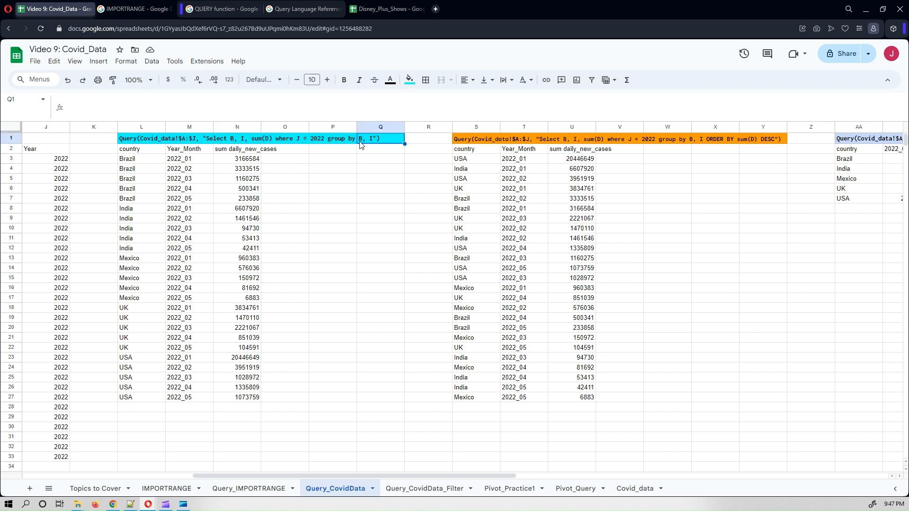
click(131, 139)
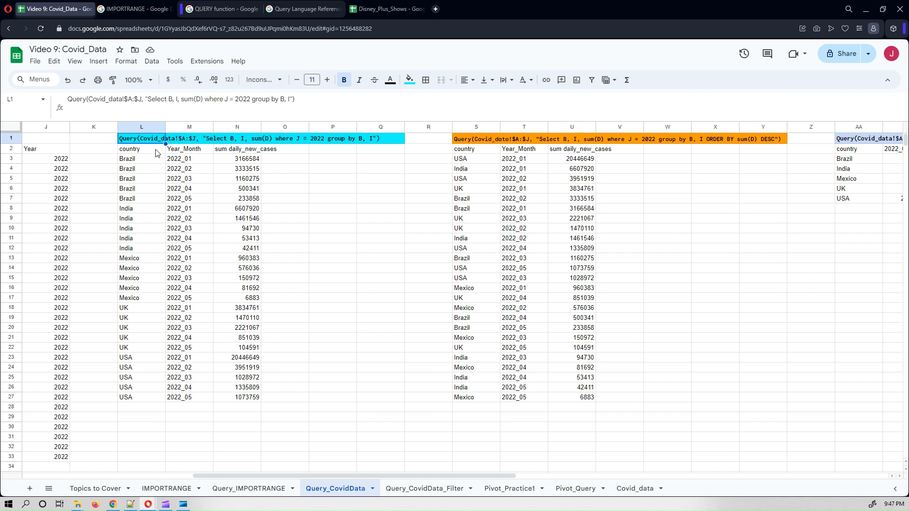
Add the condition AND B = 'Brazil' before the group by clause in cell L2's QUERY.
click(142, 149)
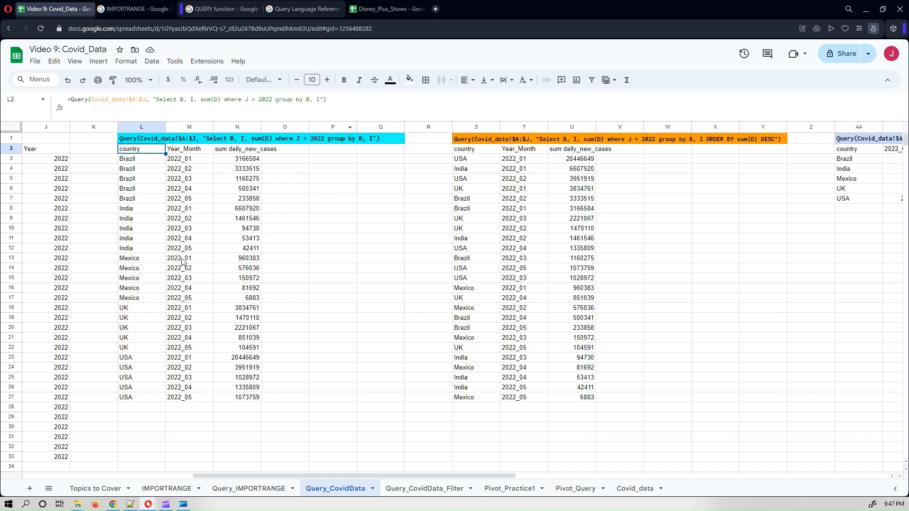
click(276, 101)
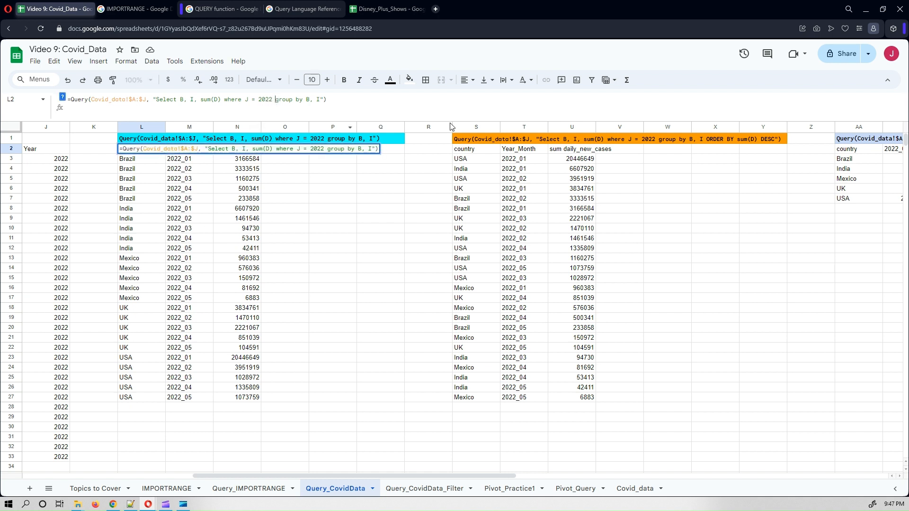
text(AND )
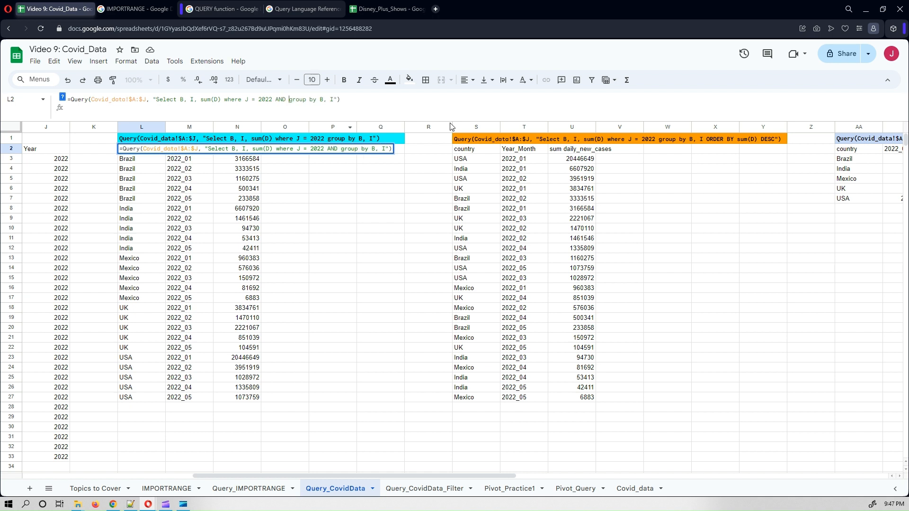
text(B = ')
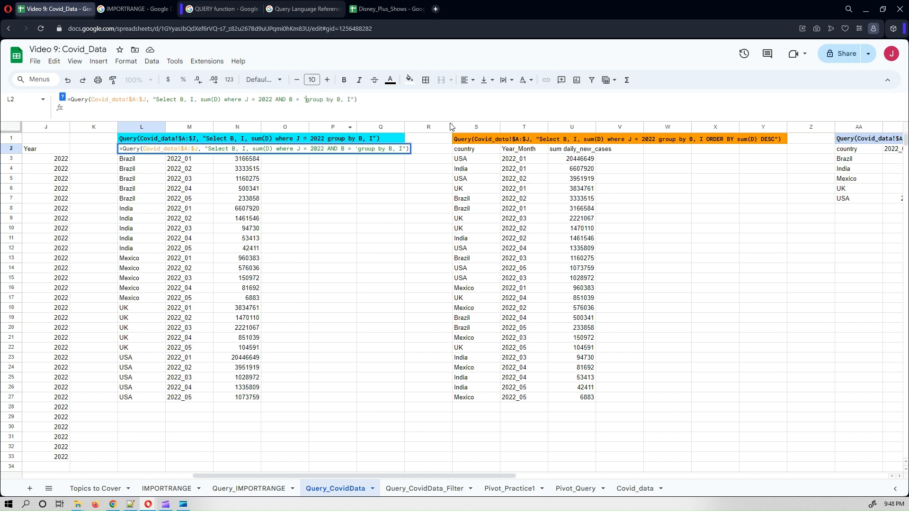
key(BackSpace)
text('Bra)
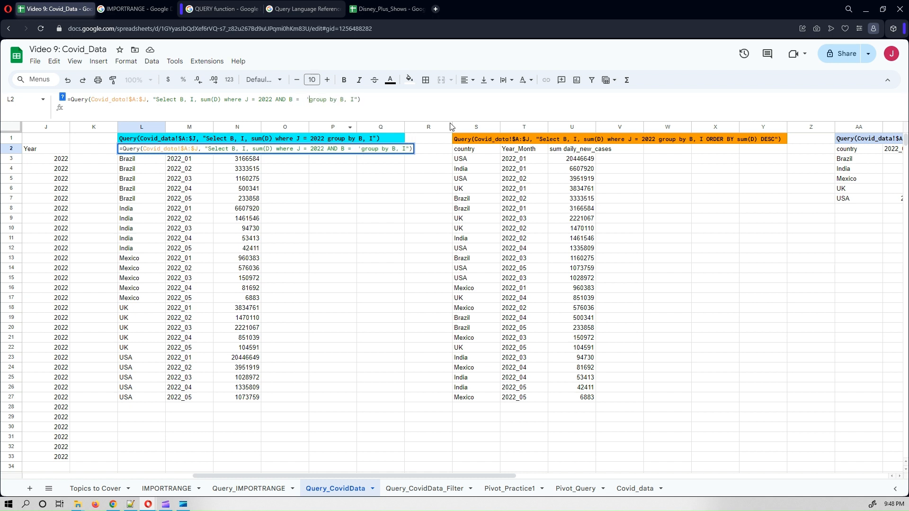
text(zil')
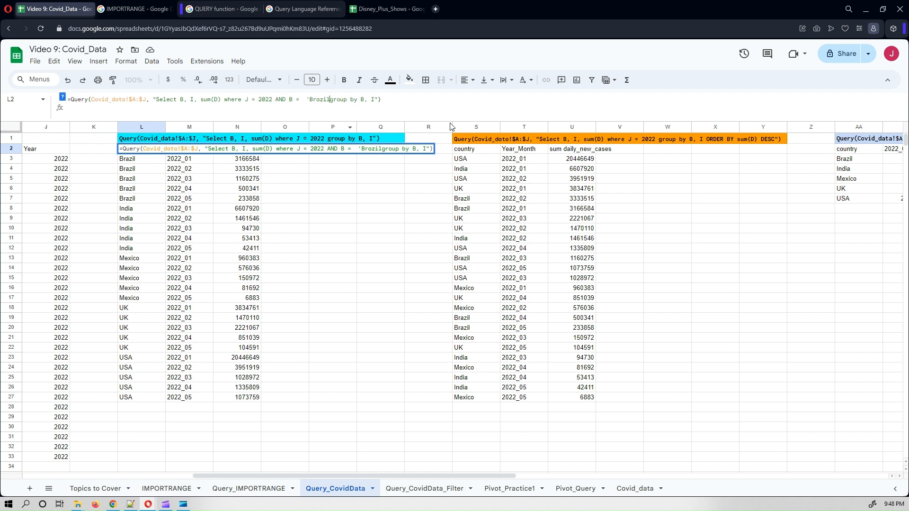
key(Return)
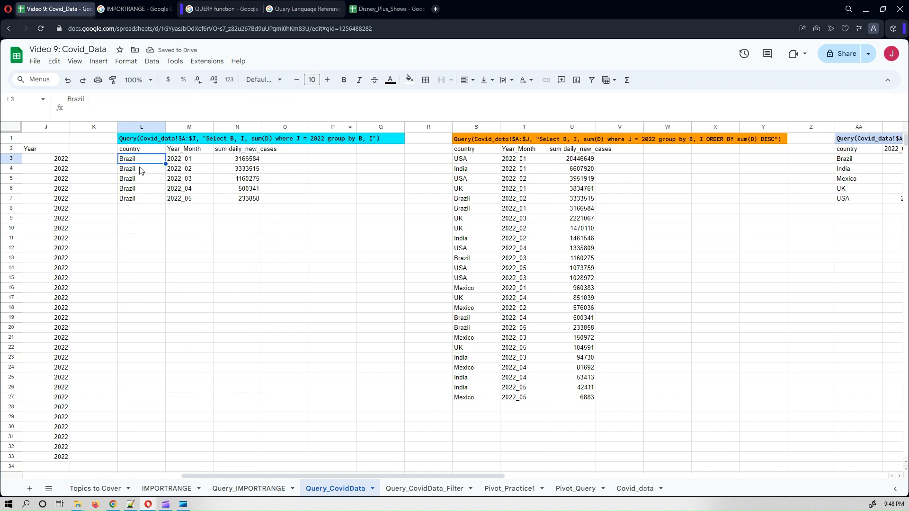
Remove column I from the Select list of cell L2's QUERY, keeping B and sum(D).
click(134, 151)
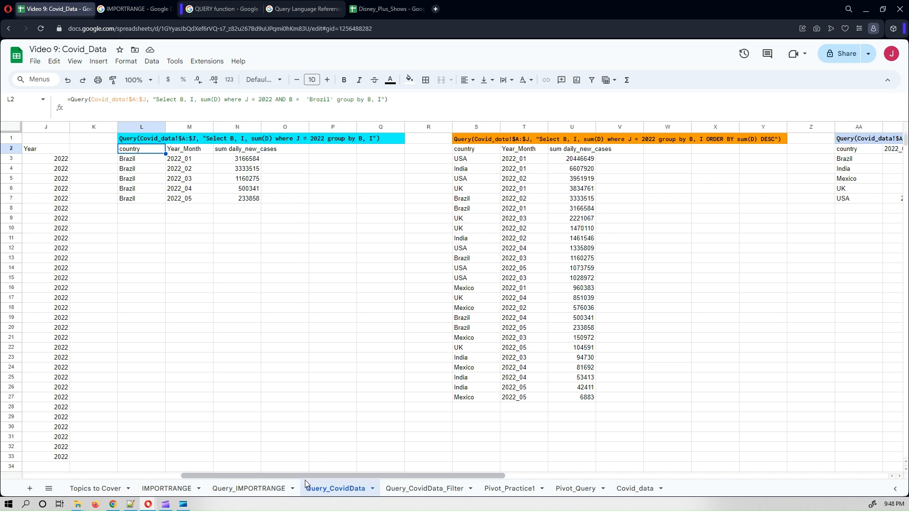
click(202, 103)
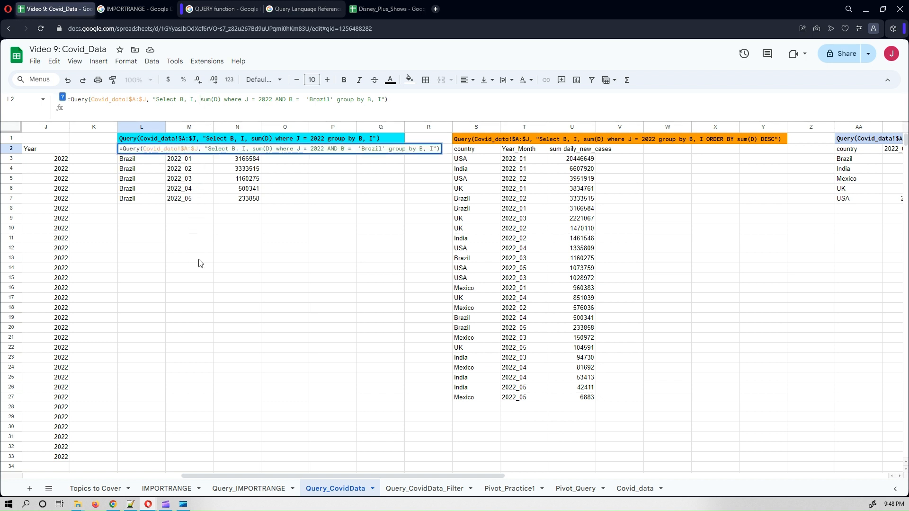
key(BackSpace)
key(BackSpace)
key(BackSpace)
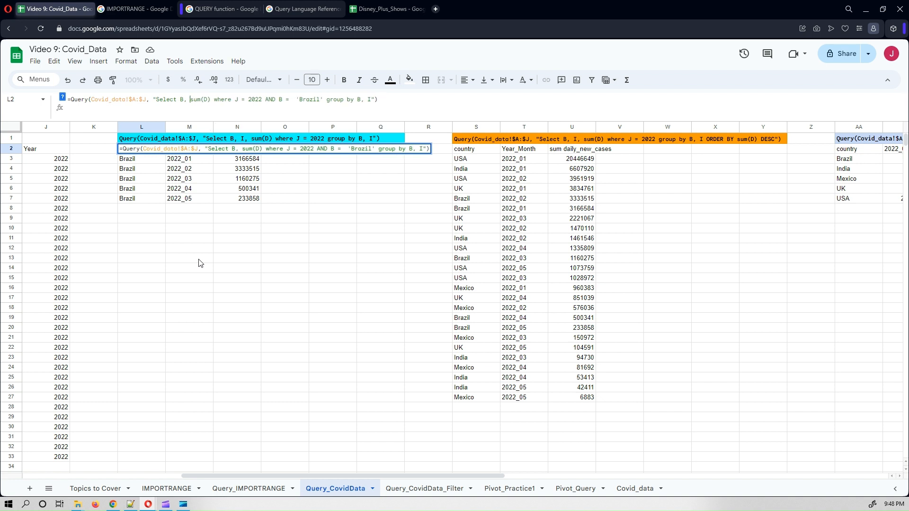
Delete the AND B = 'Brazil' condition from cell L2's QUERY, keeping only J = 2022.
key(BackSpace)
key(BackSpace)
key(BackSpace)
key(BackSpace)
key(BackSpace)
key(BackSpace)
key(BackSpace)
key(BackSpace)
key(BackSpace)
key(BackSpace)
key(BackSpace)
key(BackSpace)
key(BackSpace)
key(BackSpace)
key(BackSpace)
key(BackSpace)
key(BackSpace)
key(BackSpace)
key(BackSpace)
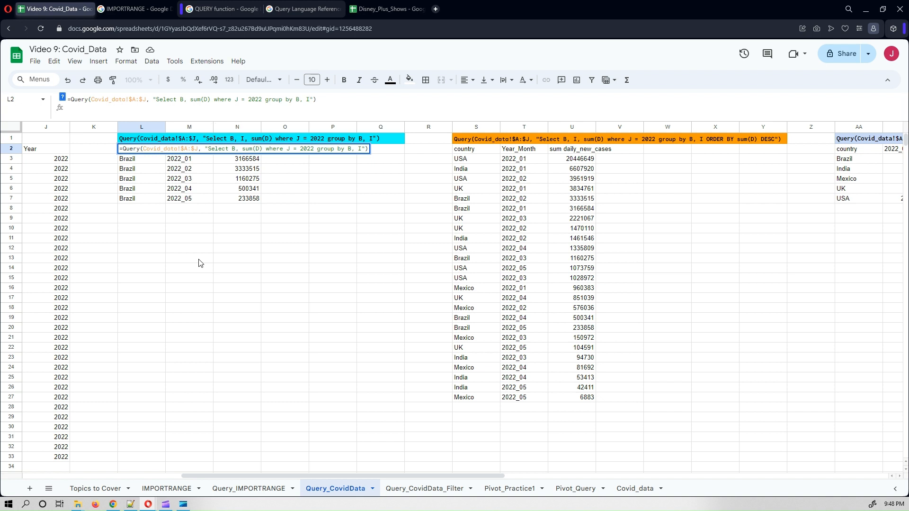
Remove column I from the group by clause of cell L2's QUERY and apply the formula grouped only by B.
key(BackSpace)
key(BackSpace)
key(BackSpace)
key(Return)
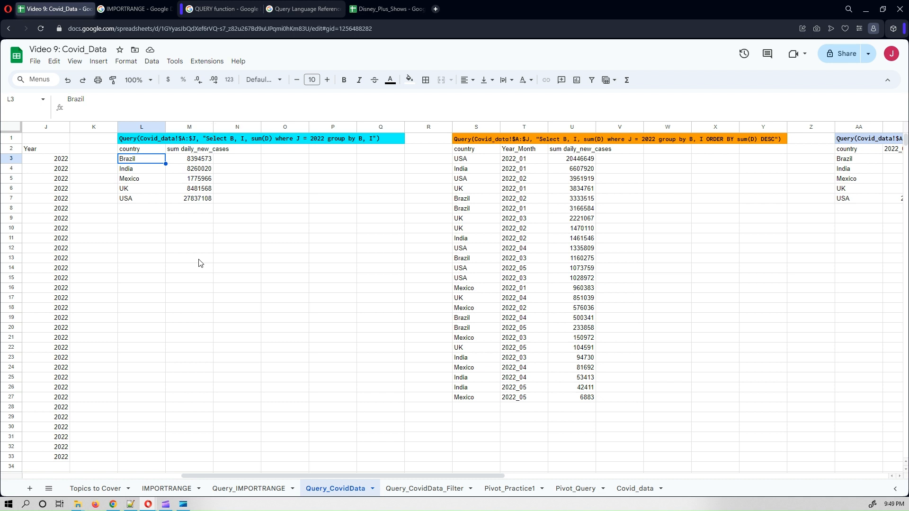
Restore cell L2's QUERY to "Select B, I, sum(D) where J = 2022 group by B, I" by copying the formula text from L1.
click(129, 139)
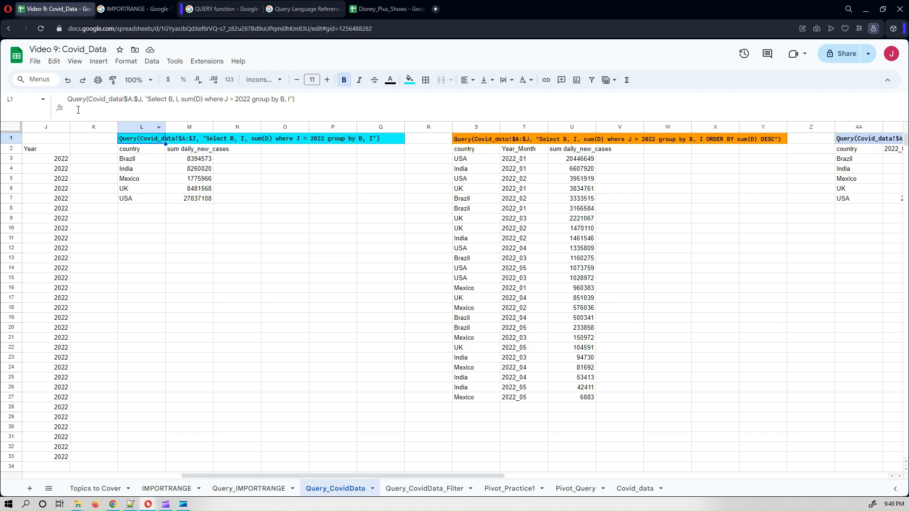
drag(69, 99, 316, 100)
key(ctrl+c)
key(Escape)
key(Down)
drag(71, 100, 348, 96)
key(ctrl+v)
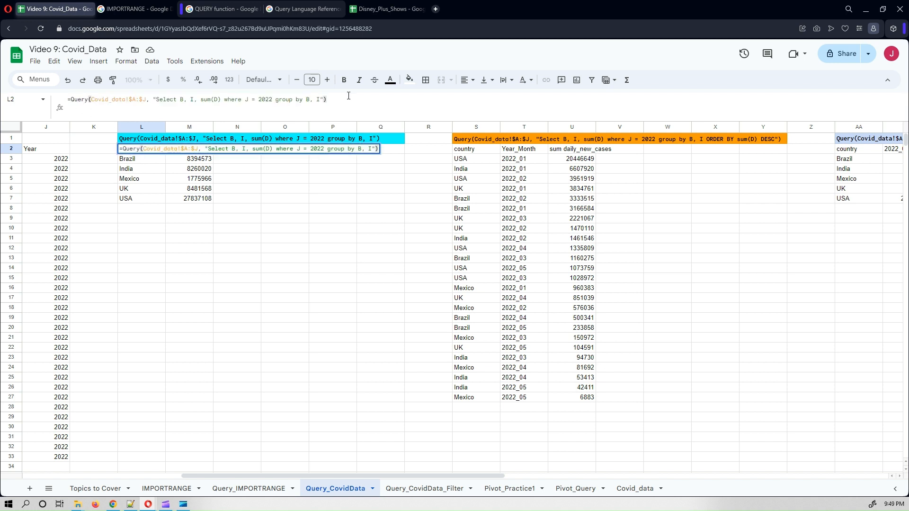
key(Return)
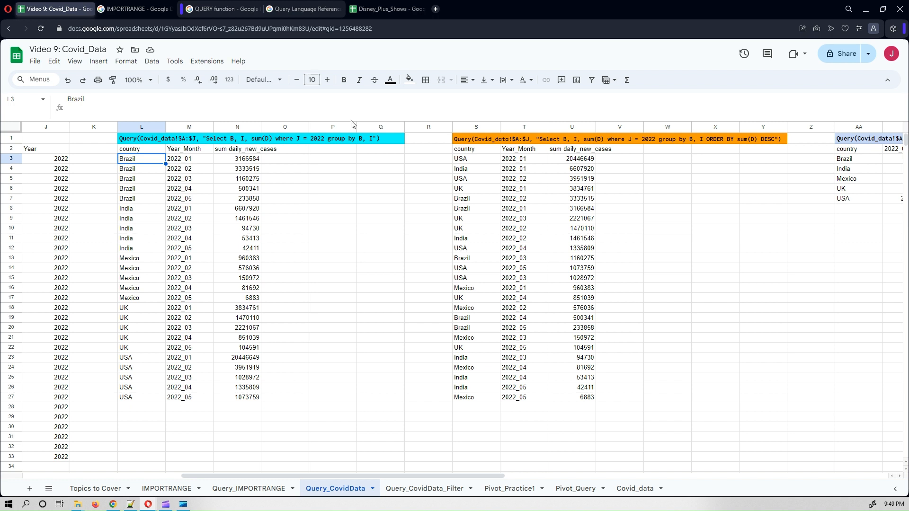
Remove DESC from the ORDER BY sum(D) clause in cell S2's QUERY so the totals sort in ascending order.
click(471, 149)
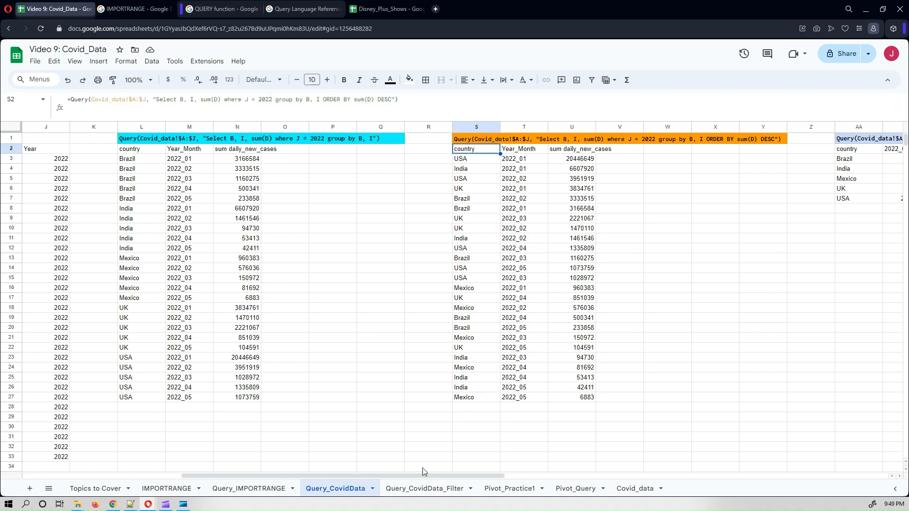
drag(422, 475, 529, 483)
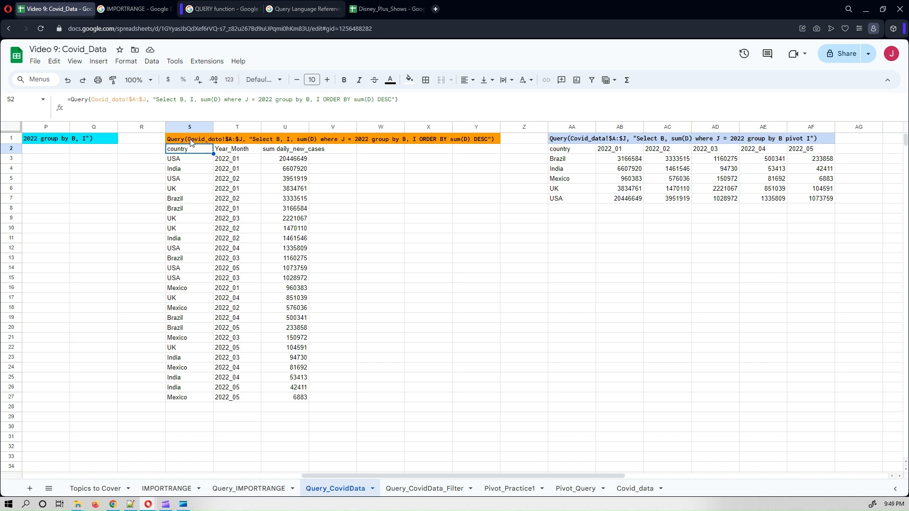
click(192, 140)
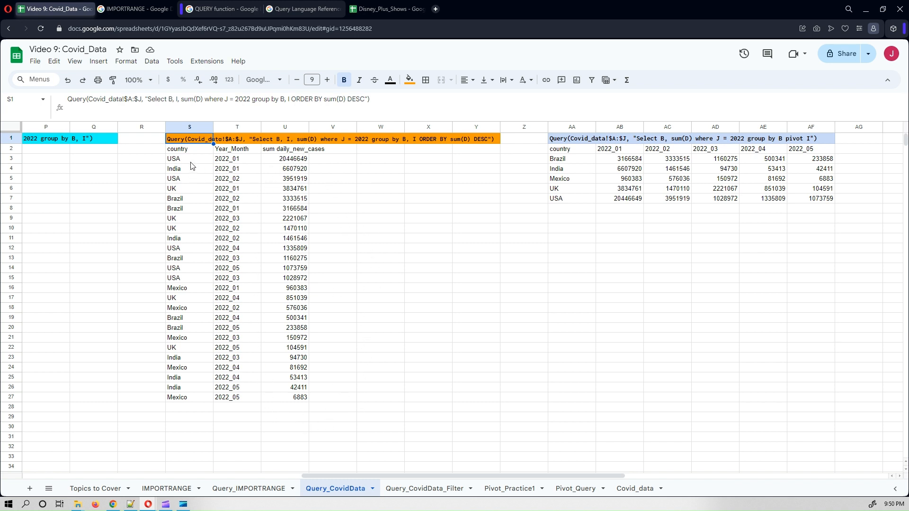
click(186, 150)
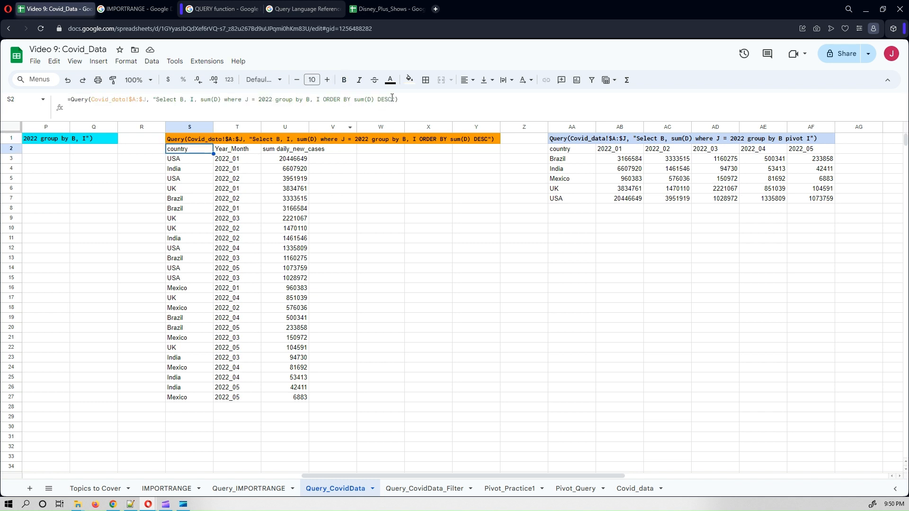
click(392, 99)
key(BackSpace)
key(BackSpace)
key(BackSpace)
key(BackSpace)
key(BackSpace)
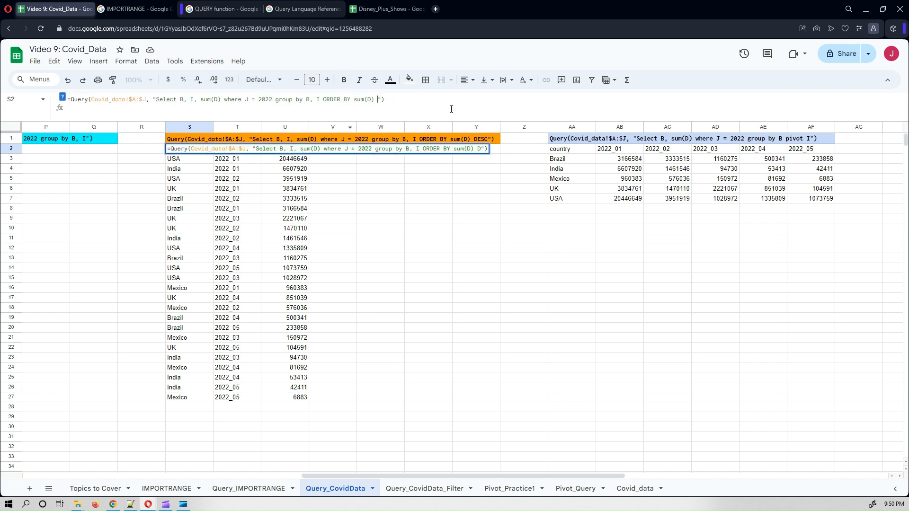
key(Return)
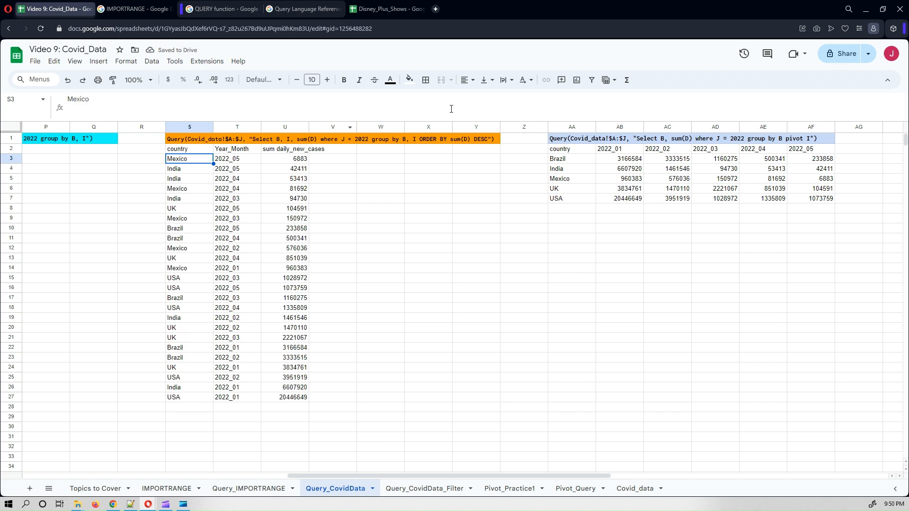
Insert B before sum(D) in the ORDER BY clause of cell S2's QUERY and check the first returned country and total.
click(198, 146)
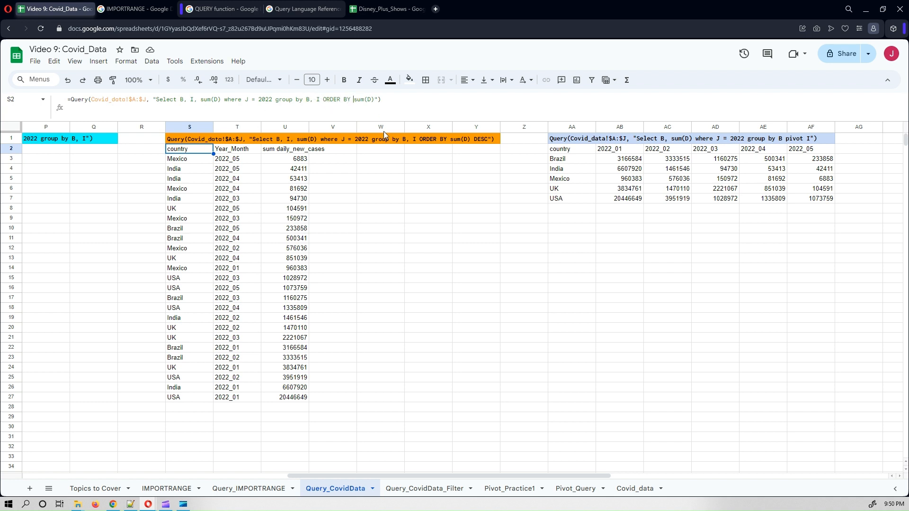
key(F2)
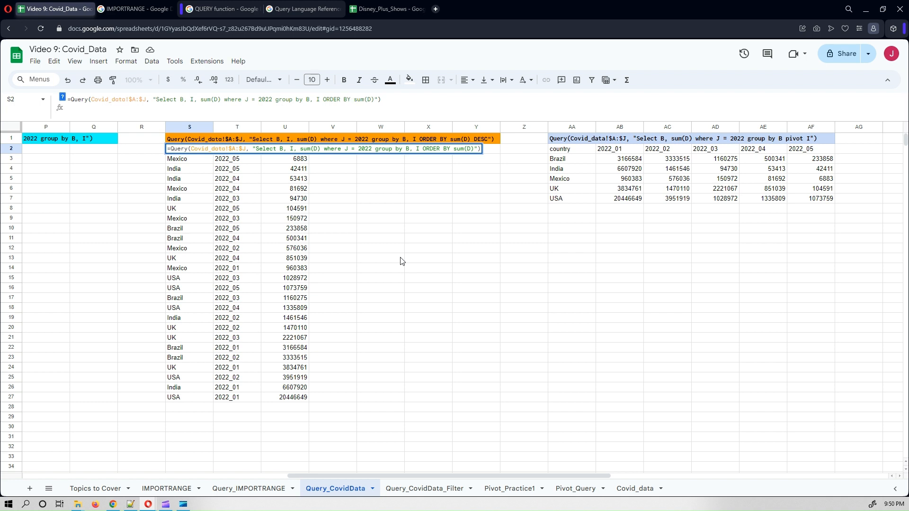
text(B,)
key(Return)
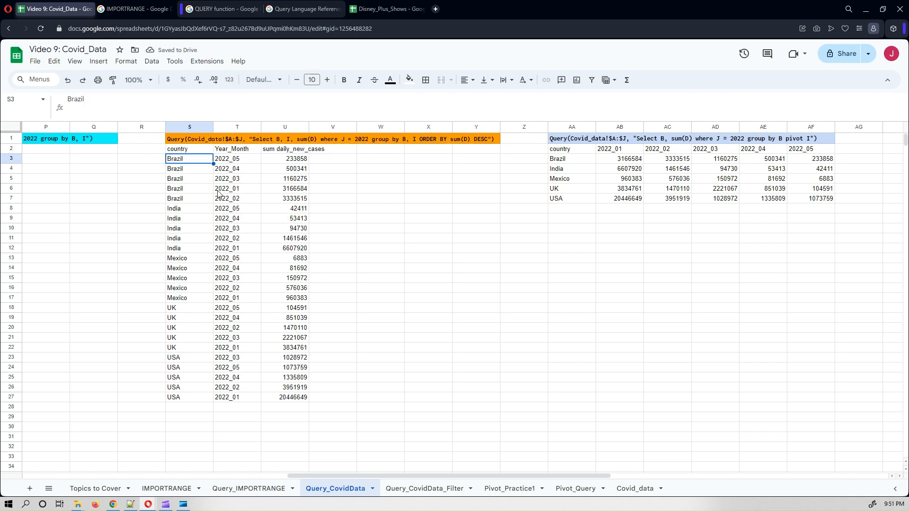
click(376, 209)
click(202, 162)
click(294, 163)
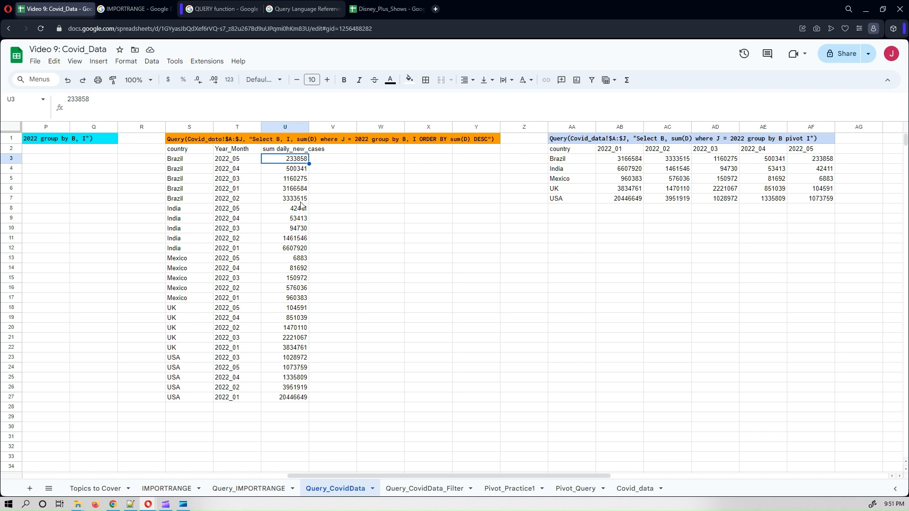
Add DESC after sum(D) in the ORDER BY B, sum(D) clause of cell S2's QUERY.
click(197, 153)
click(385, 101)
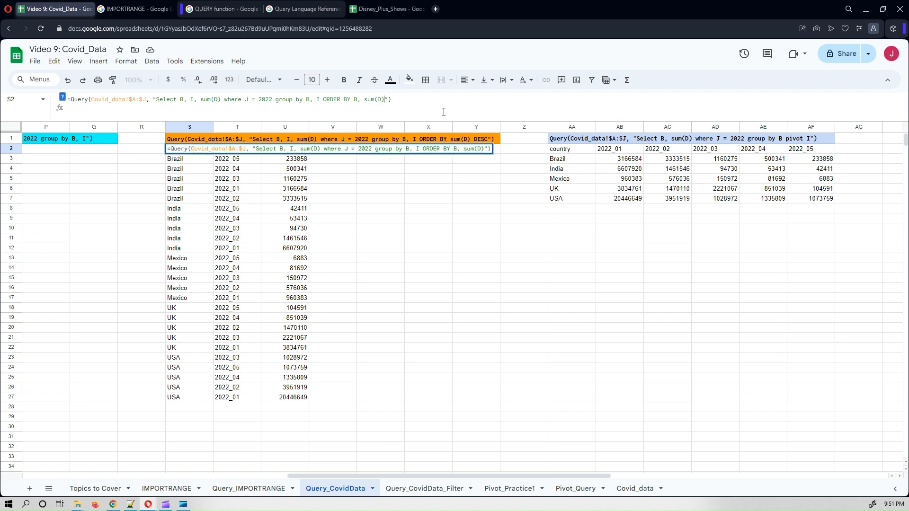
text(DESC)
key(Return)
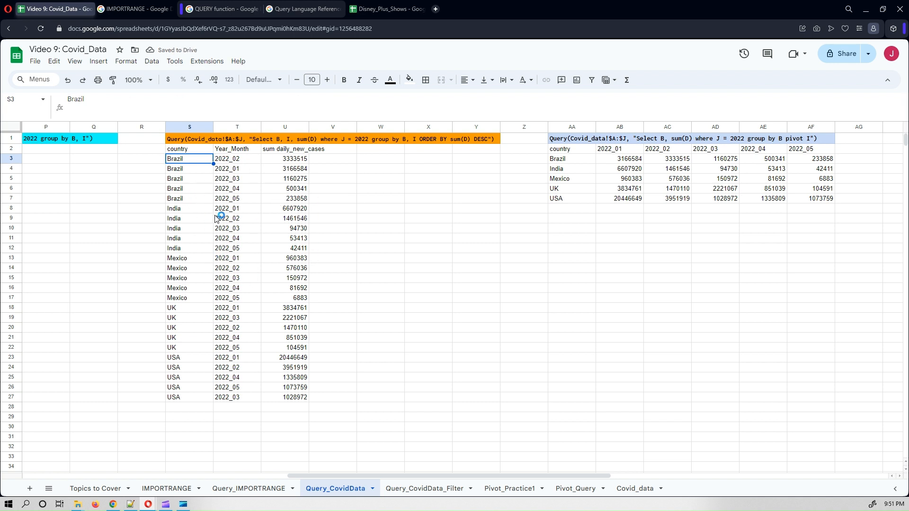
click(448, 290)
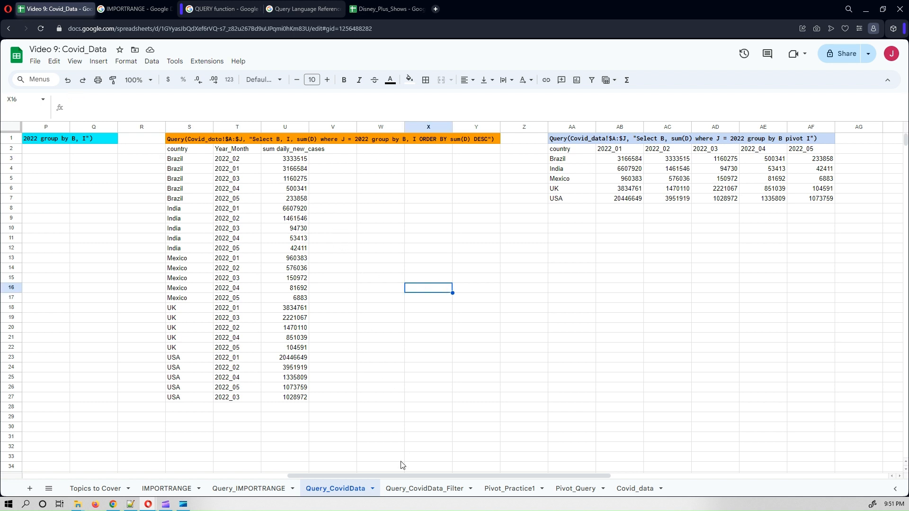
Compare the sorted country and month list with the "group by B pivot I" query and its table starting at AA1.
drag(400, 474, 526, 473)
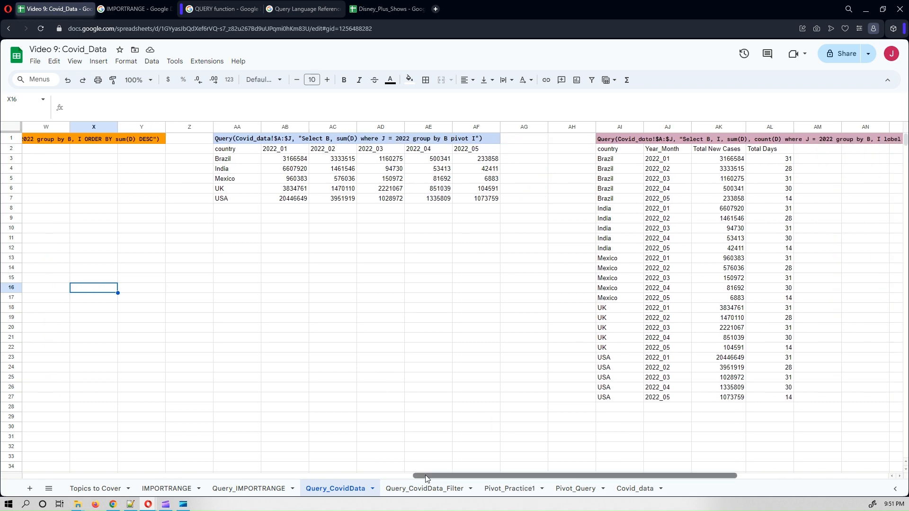
drag(411, 475, 325, 469)
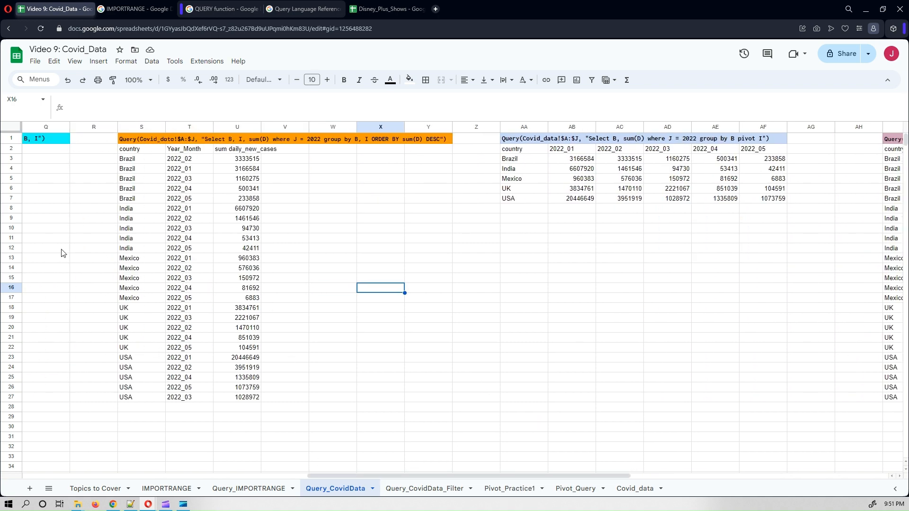
click(125, 161)
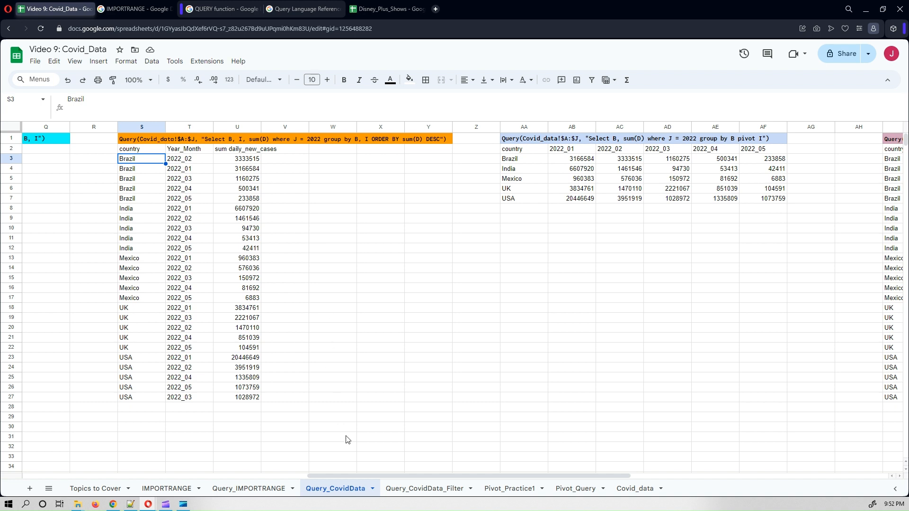
drag(342, 476, 434, 486)
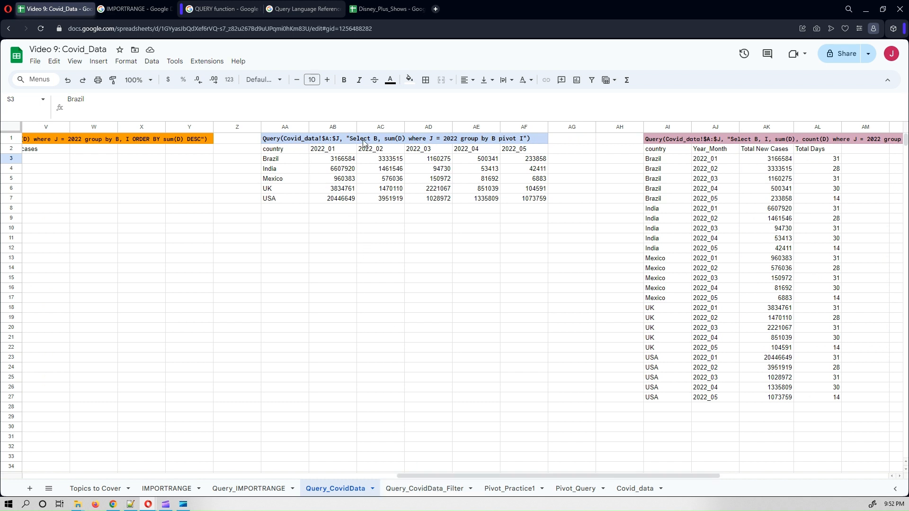
click(511, 141)
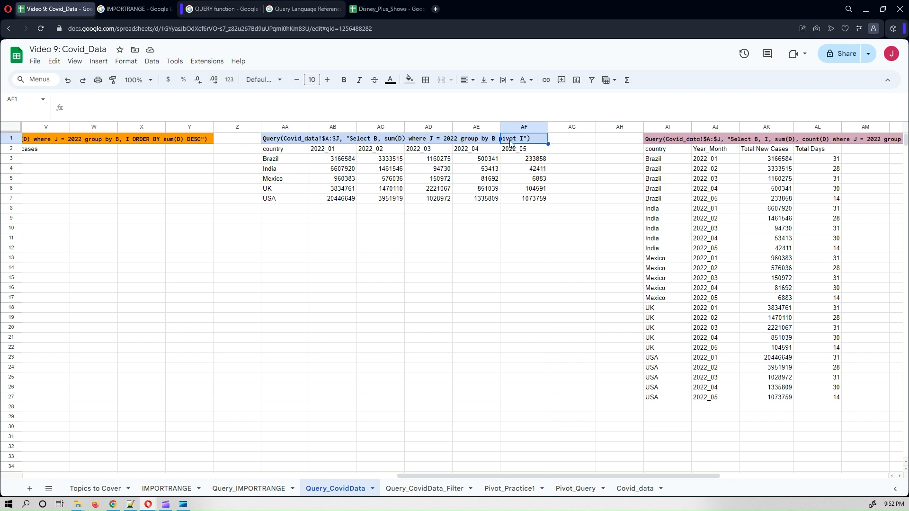
click(273, 142)
click(313, 251)
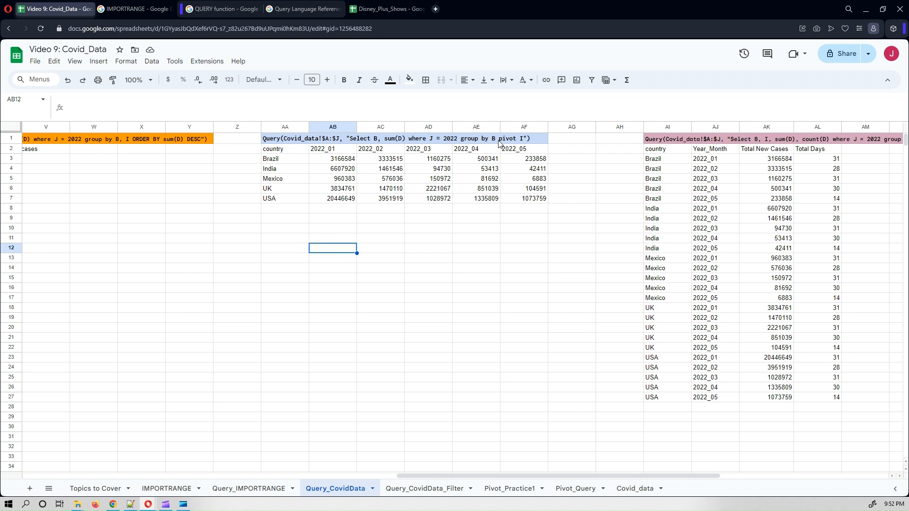
Set the year filter in cell AA2's pivot QUERY to J = 2021.
click(281, 152)
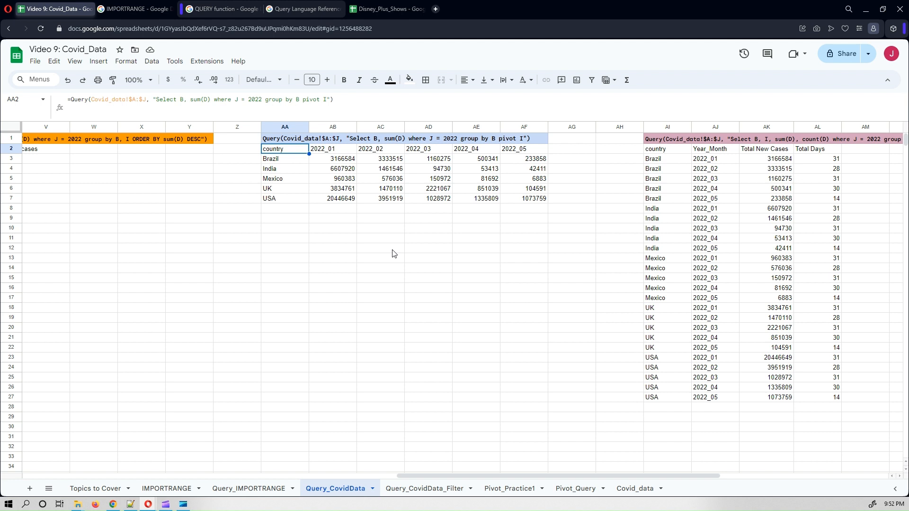
click(263, 99)
key(BackSpace)
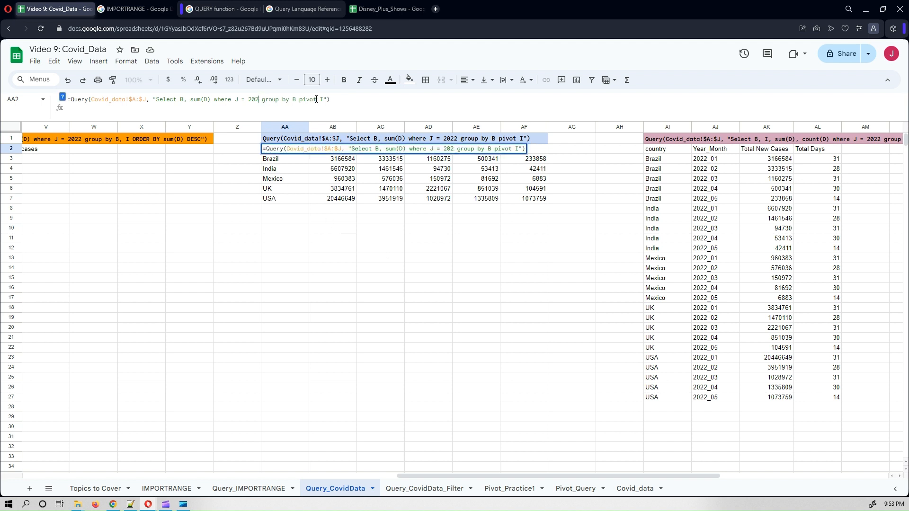
text(1)
key(Return)
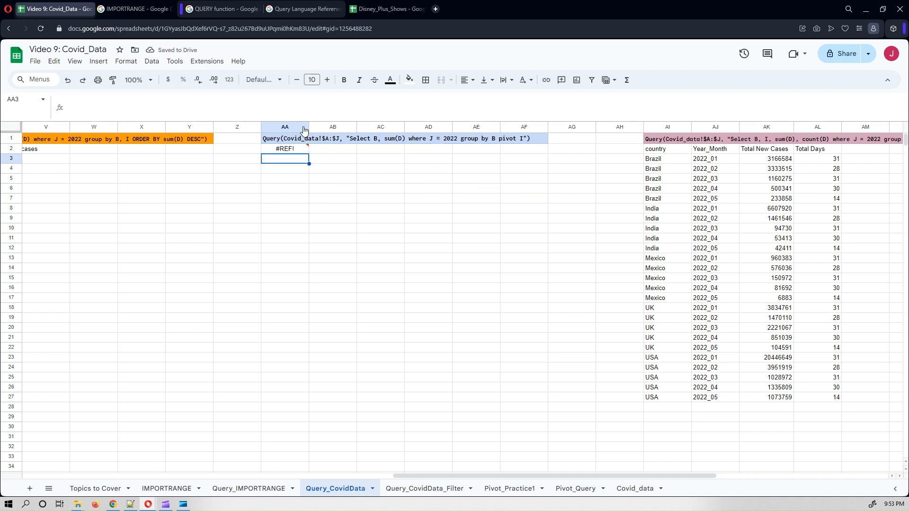
Restore the year filter in cell AA2's pivot QUERY to J = 2022.
click(290, 151)
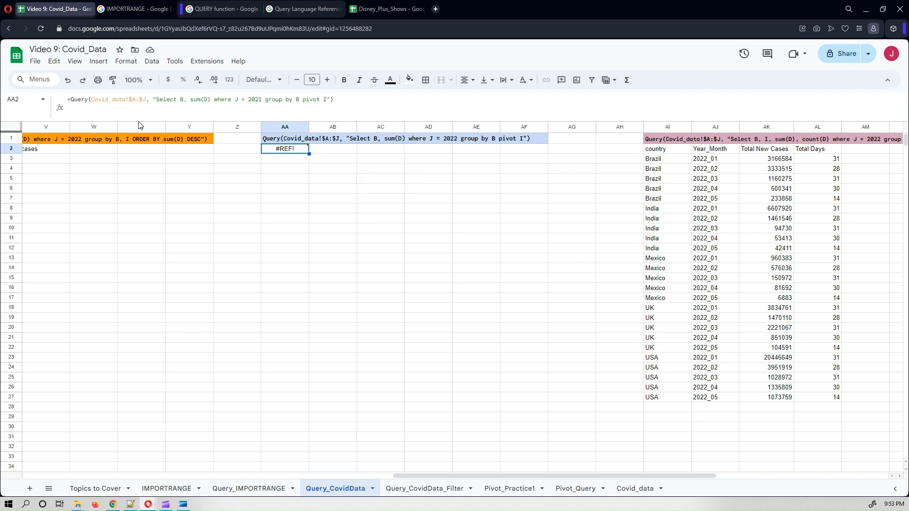
click(265, 99)
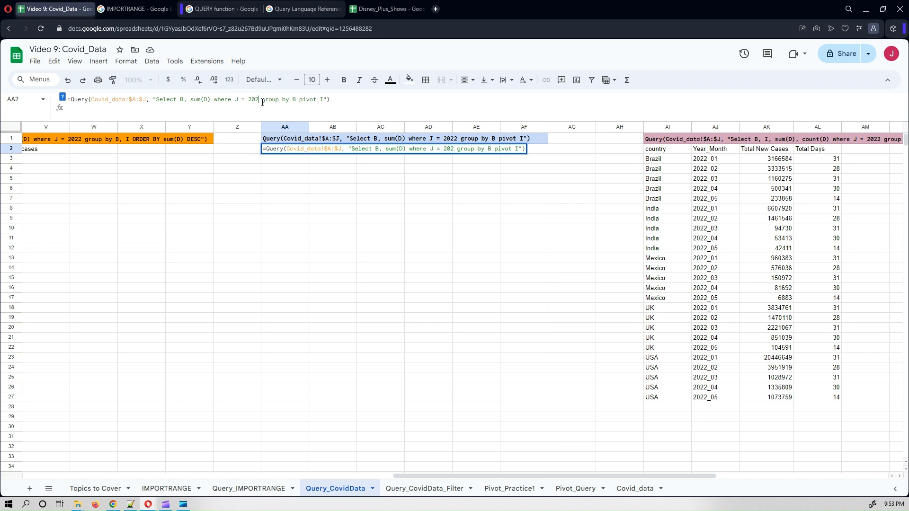
key(Return)
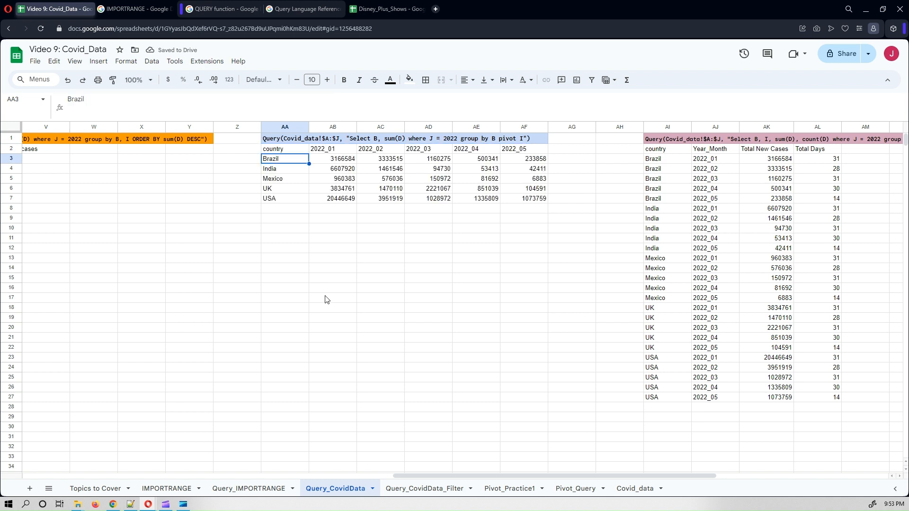
Copy the pivot QUERY from AA2 into AA33 and set the copy's year filter to J = 2021.
click(282, 150)
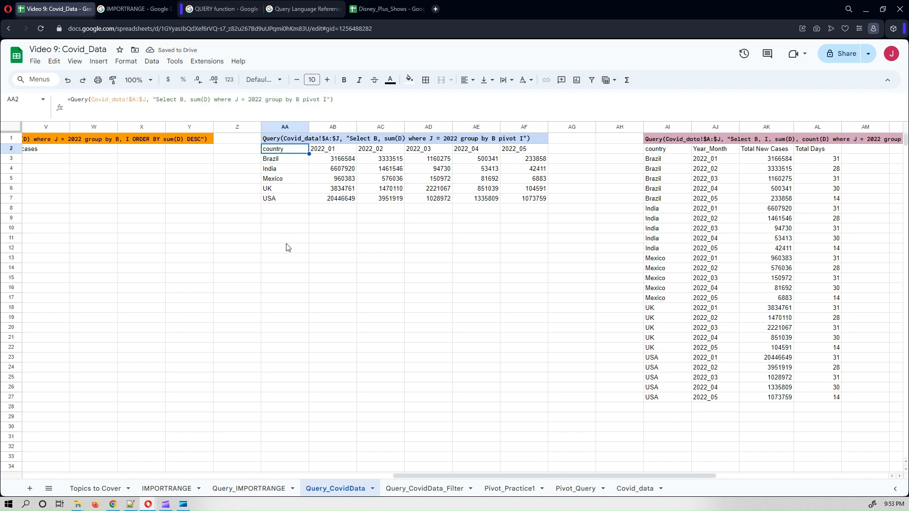
scroll(294, 260, down, 3)
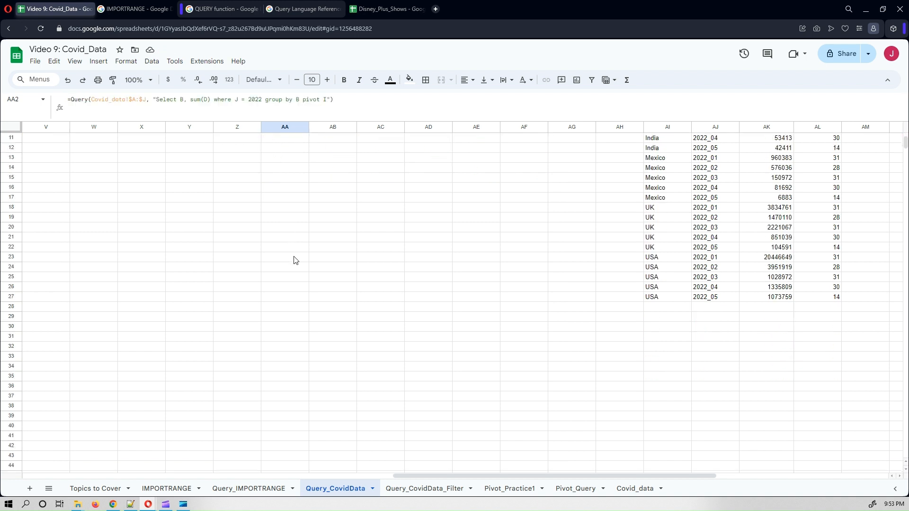
click(283, 310)
text(=Query(Covid_data!$A:$J, "Select B, sum(D) where J = 2022 group by B pivot I"))
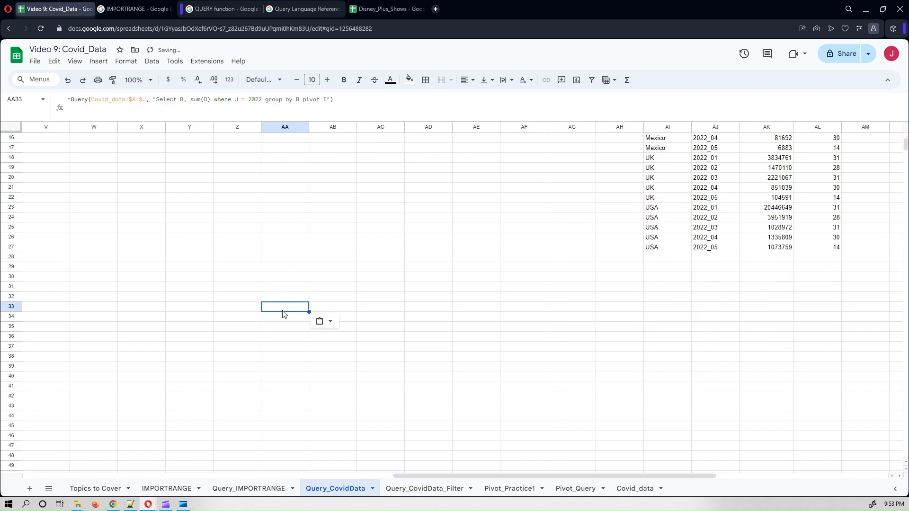
click(261, 100)
key(BackSpace)
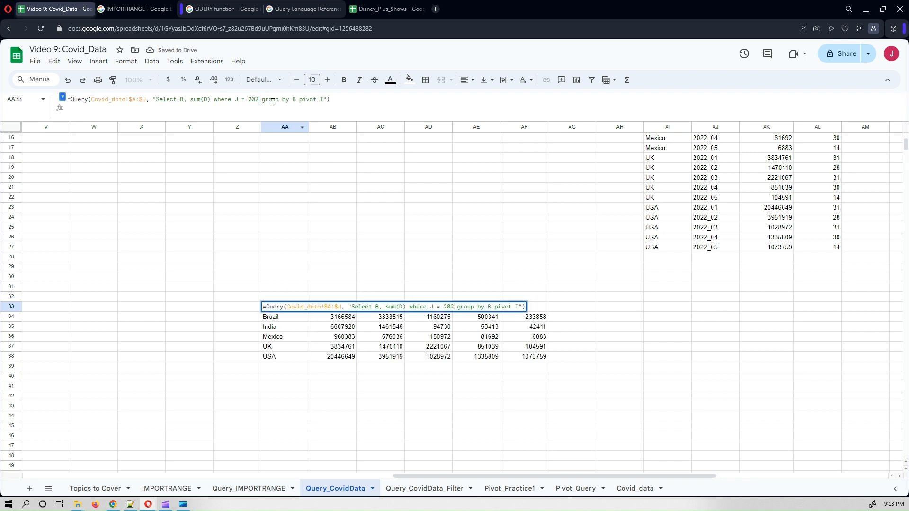
text(1)
key(Return)
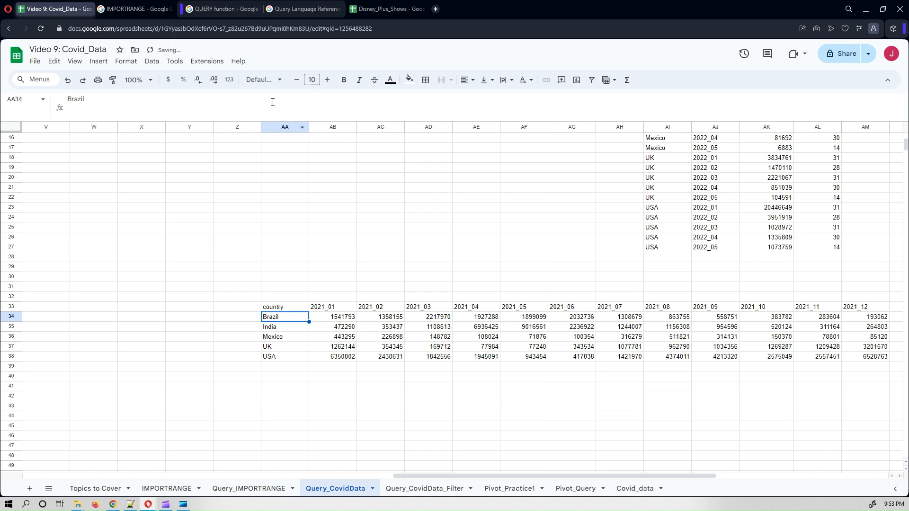
Review the 2021 pivot table's monthly columns, the first-month totals for Brazil and India, and the formula in AA33.
drag(506, 476, 583, 478)
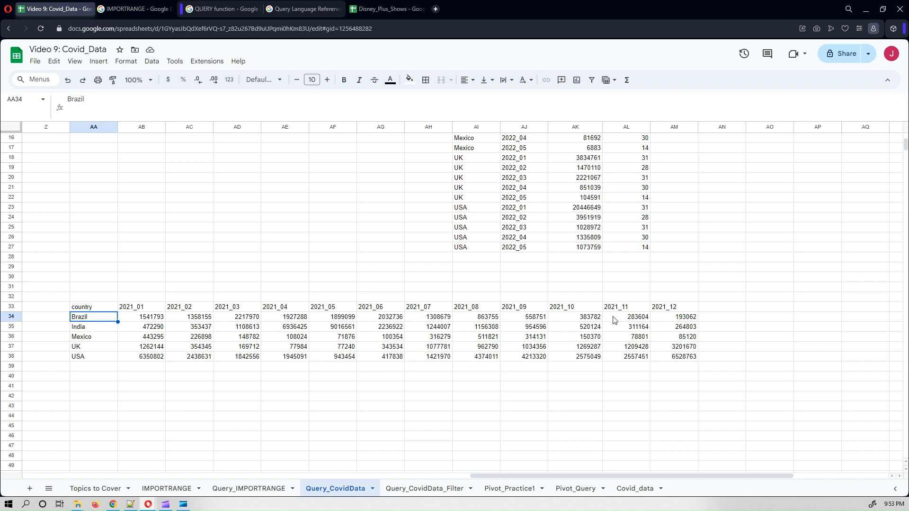
click(147, 317)
click(143, 328)
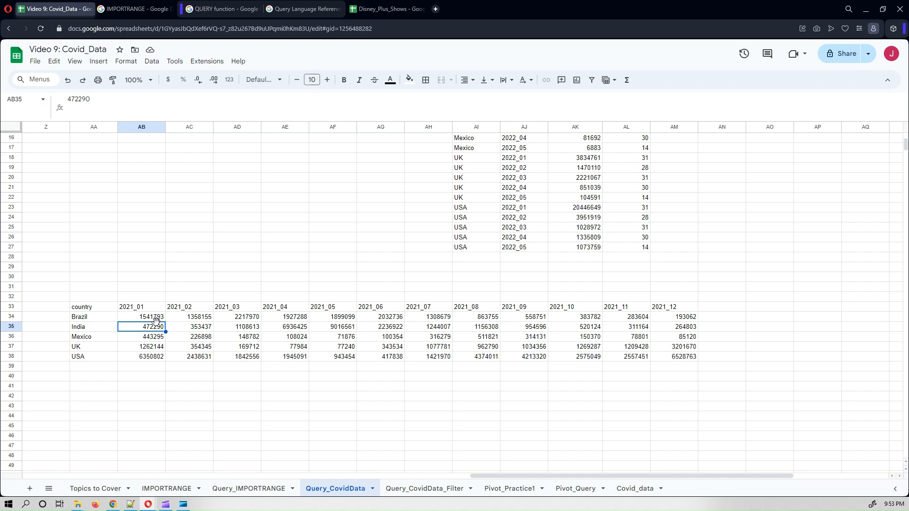
click(98, 310)
scroll(243, 323, up, 5)
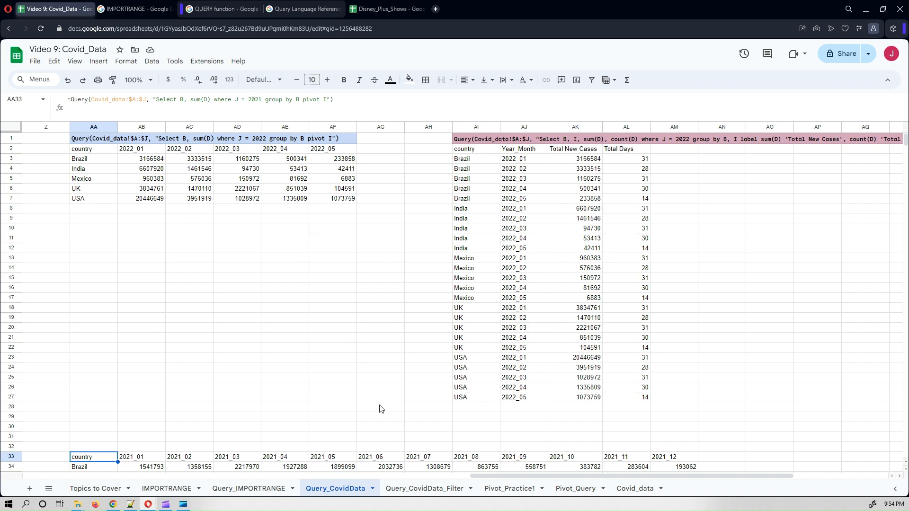
Compare the default sum header in U2 with the label clause in the example formula text at AI1.
drag(485, 476, 303, 473)
click(283, 150)
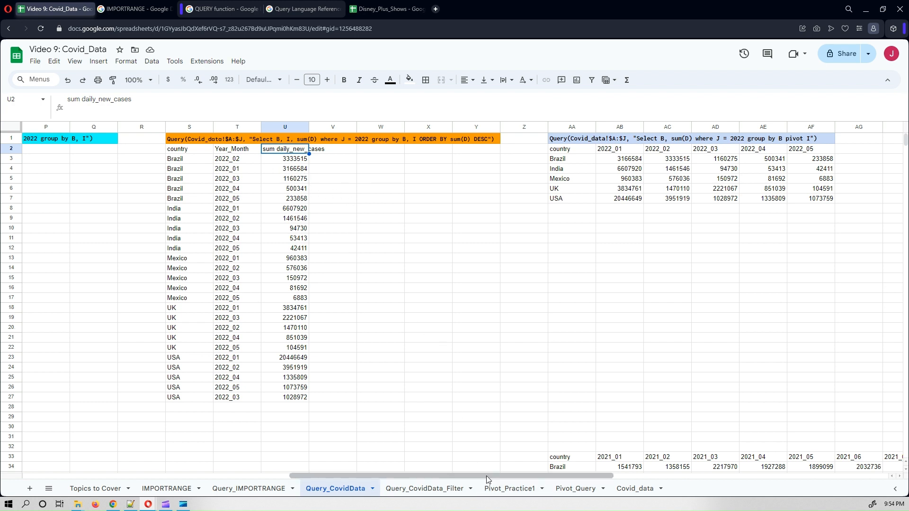
drag(487, 476, 717, 489)
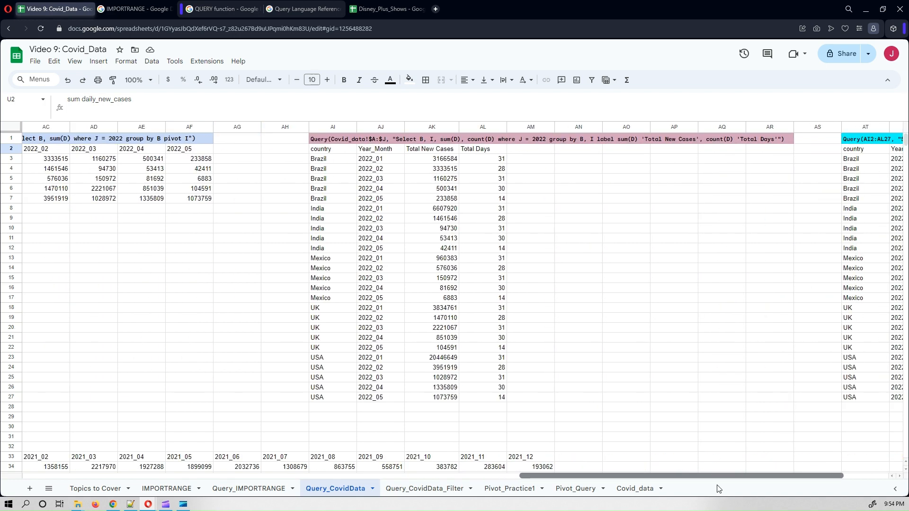
click(328, 141)
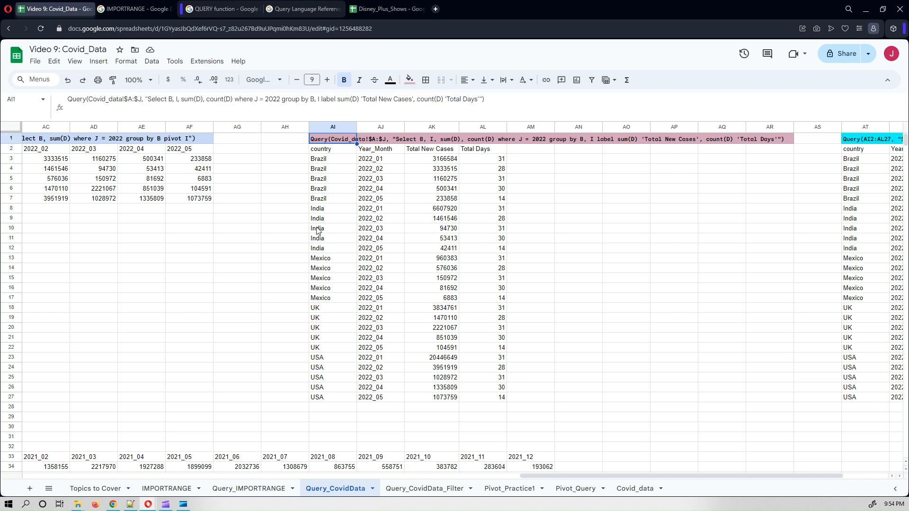
click(683, 261)
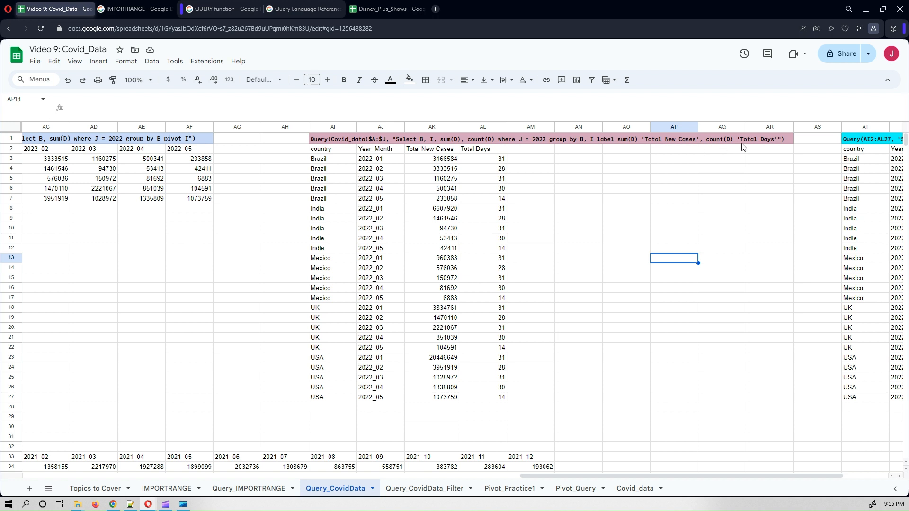
Cut the clause "label sum(D) 'Total New Cases', count(D) 'Total Days'" from cell AI2's QUERY and check the headers in AK2 and AL2.
click(321, 153)
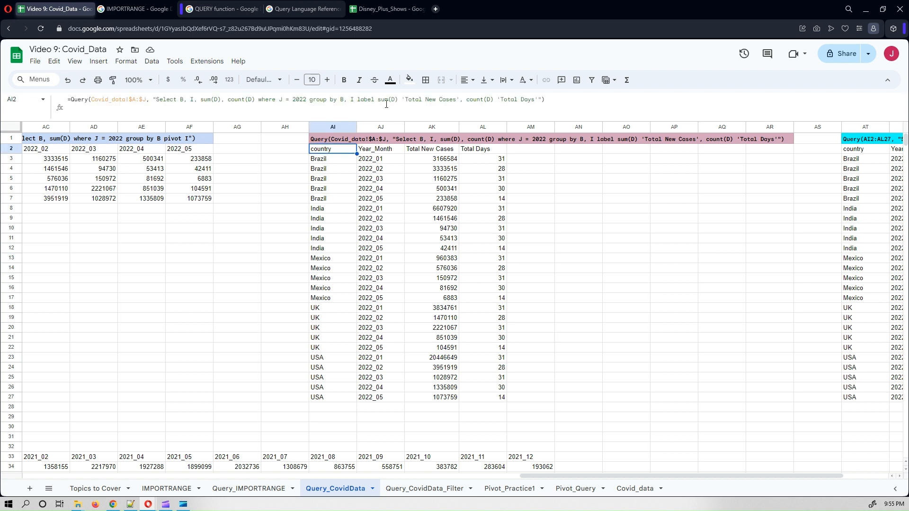
drag(358, 100, 540, 98)
key(ctrl+c)
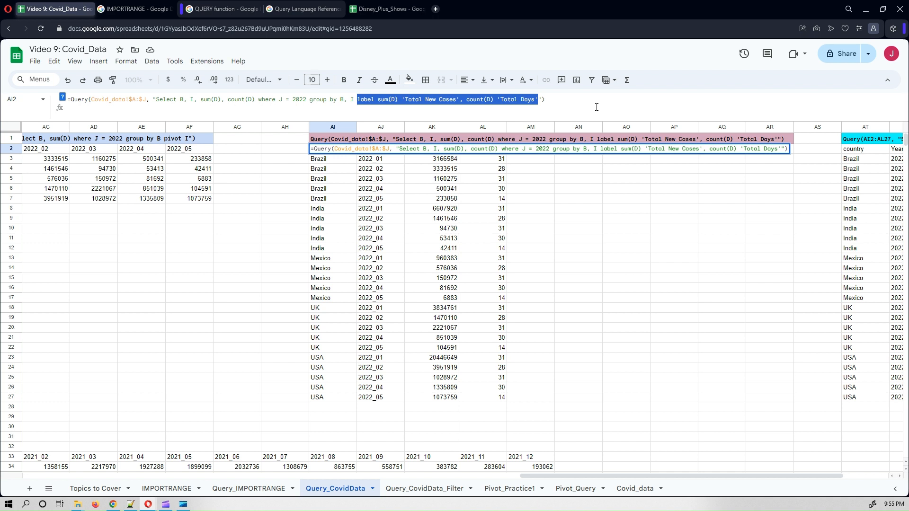
key(BackSpace)
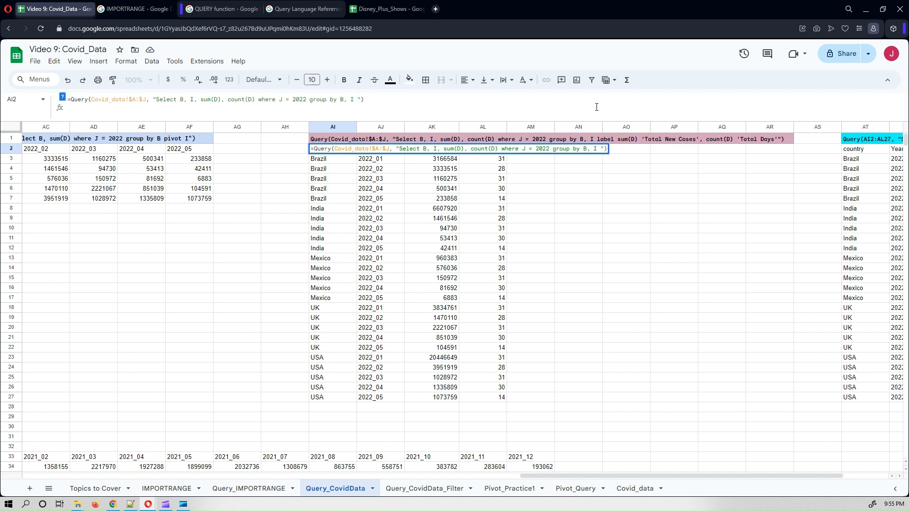
key(Return)
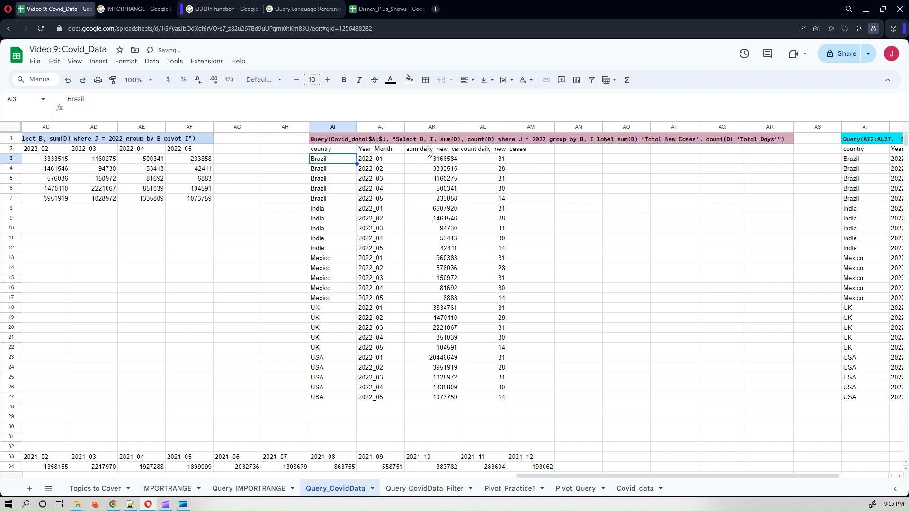
click(428, 150)
click(491, 151)
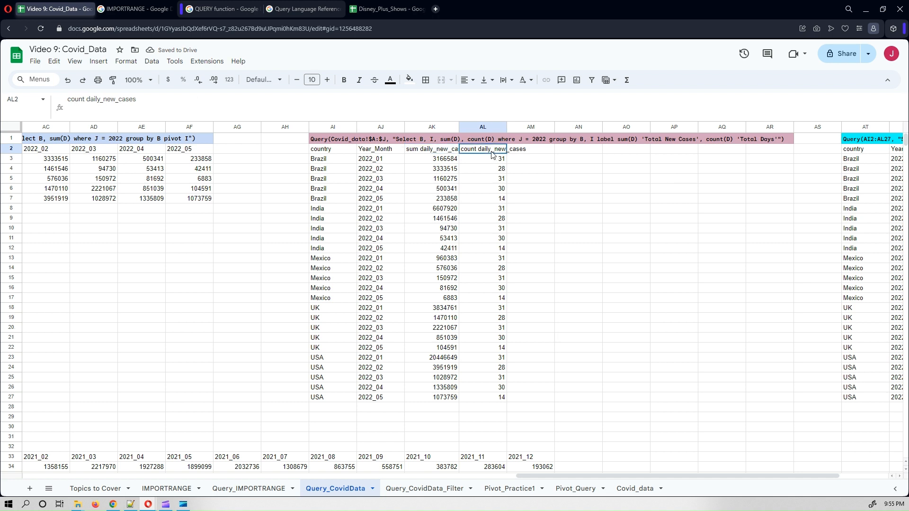
Restore "label sum(D) 'Total New Cases', count(D) 'Total Days'" after group by B, I in cell AI2's QUERY.
click(329, 155)
click(359, 100)
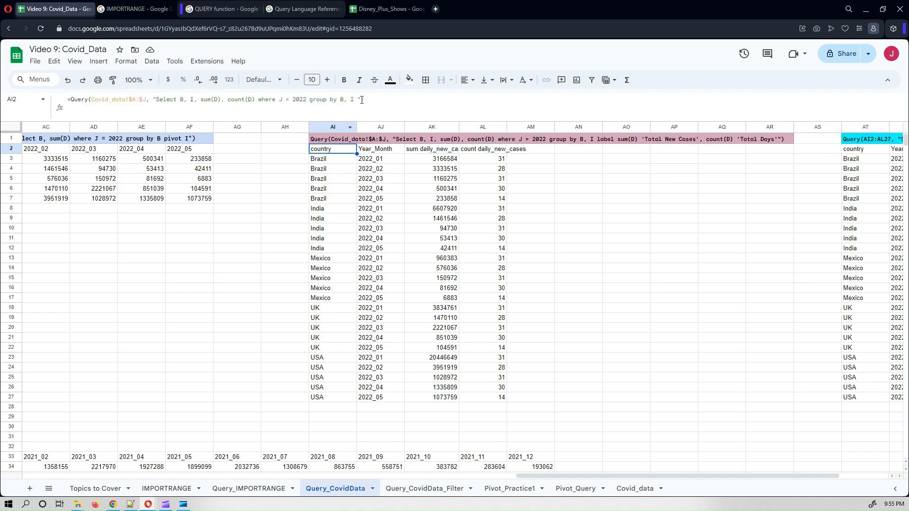
key(ctrl+v)
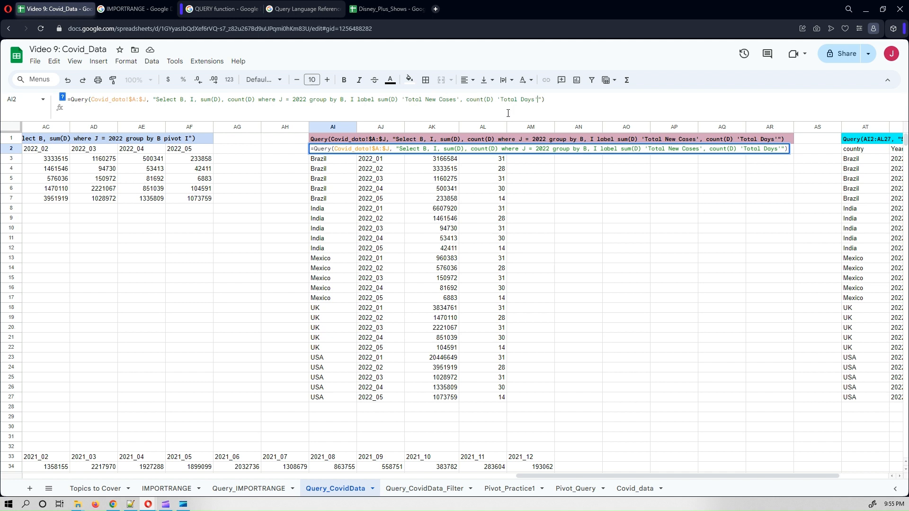
key(Return)
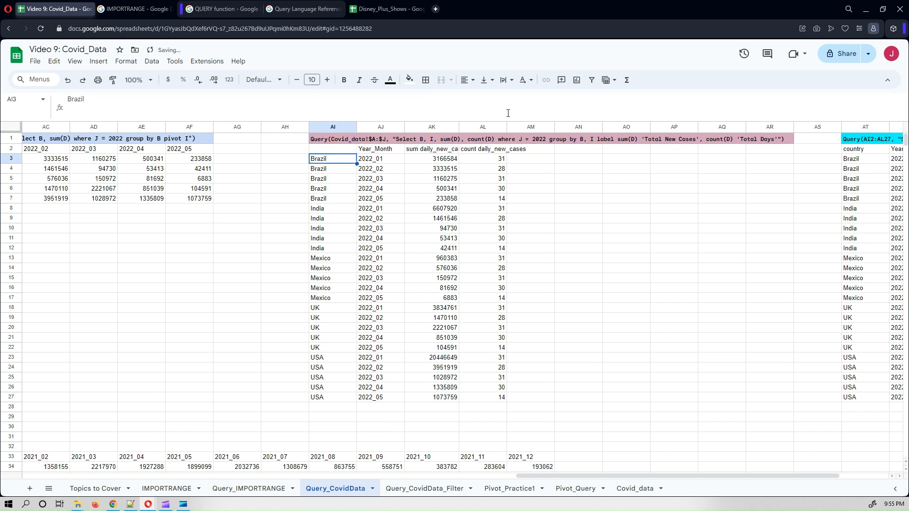
Check the label headers in AK2 and AL2, and examine the Order by query on AI2:AL27 in cell AT2.
click(442, 151)
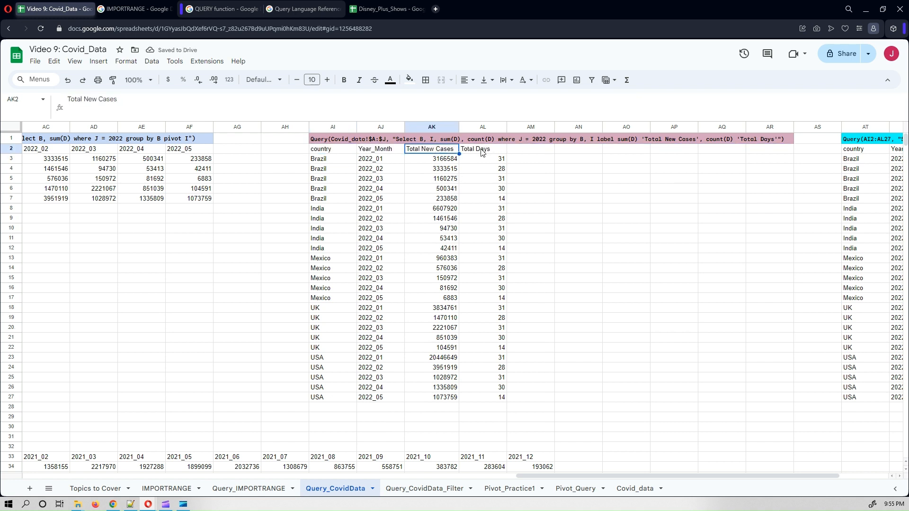
click(482, 151)
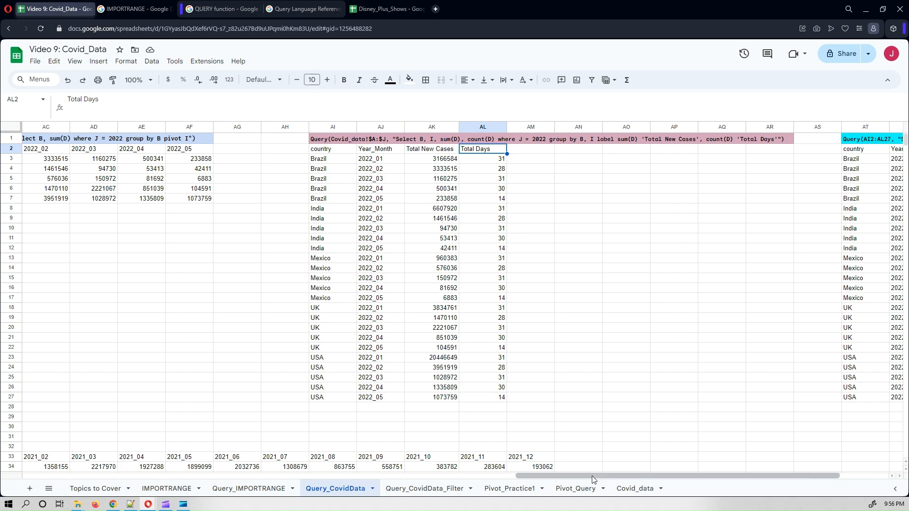
scroll(593, 480, left, 1)
drag(592, 480, 660, 483)
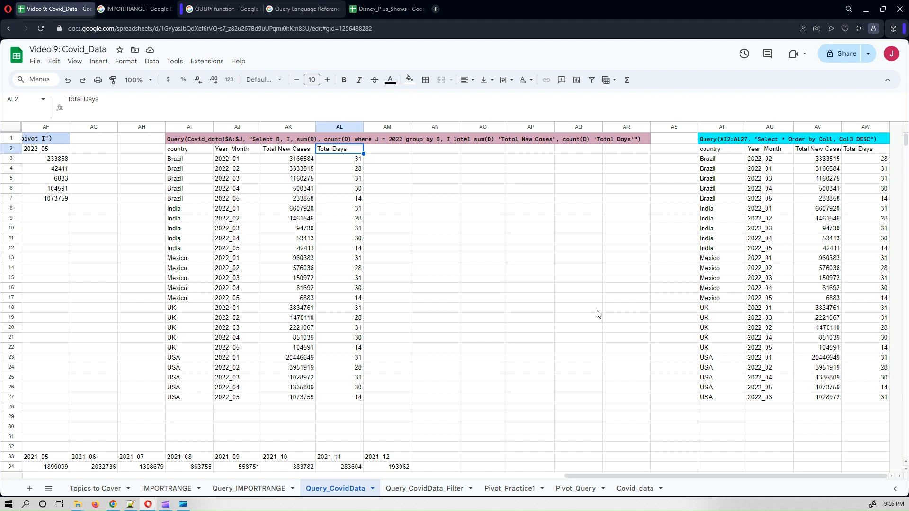
click(711, 140)
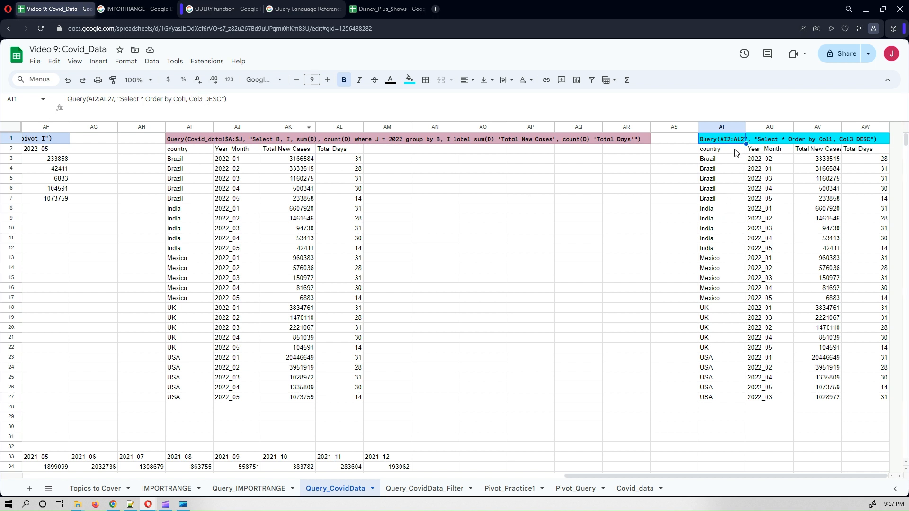
click(707, 150)
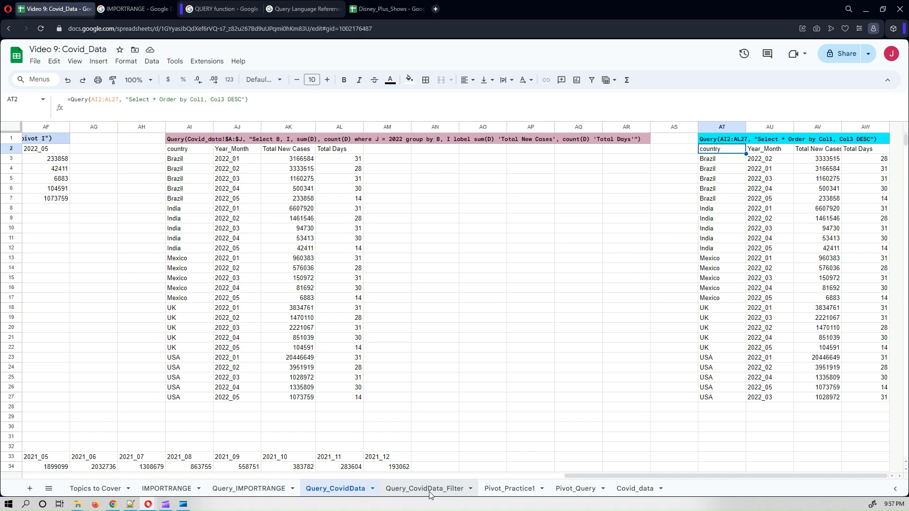
Examine the QUERY formula in A2 of the Query_CovidData_Filter sheet and its example text referencing the year cell G1.
click(429, 492)
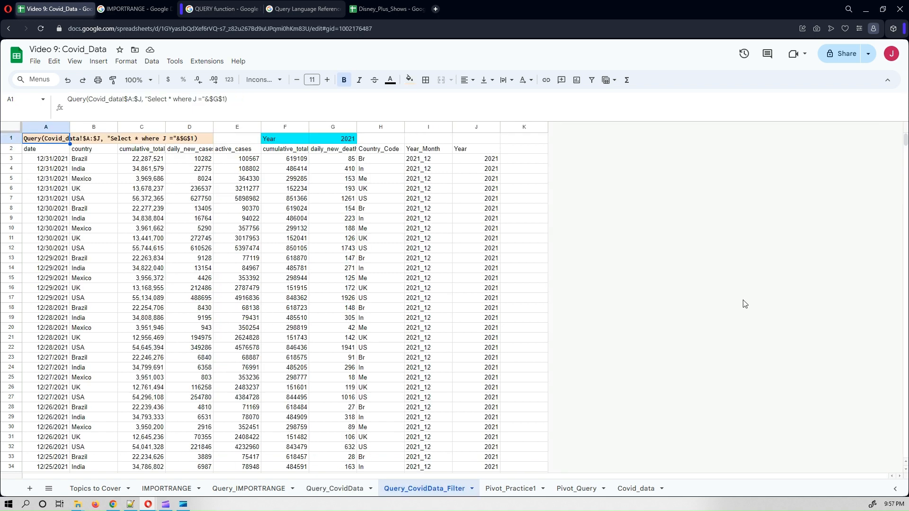
click(524, 297)
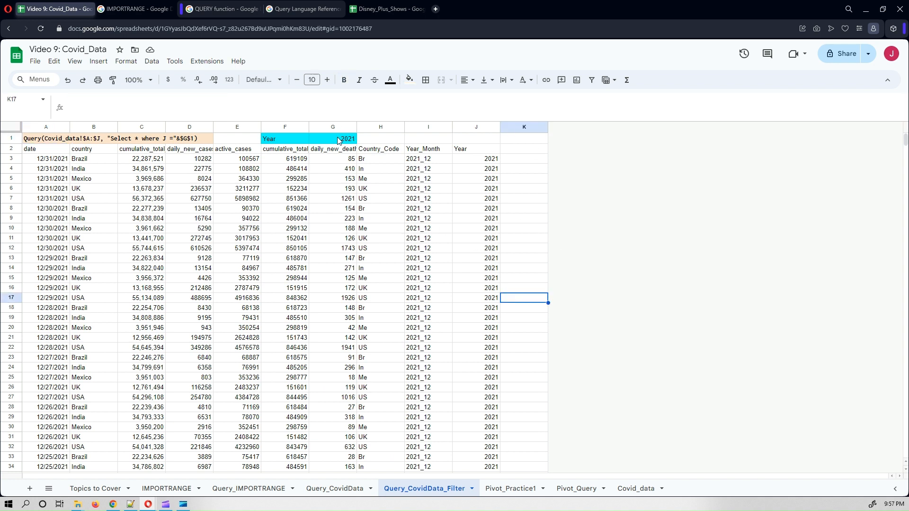
click(26, 142)
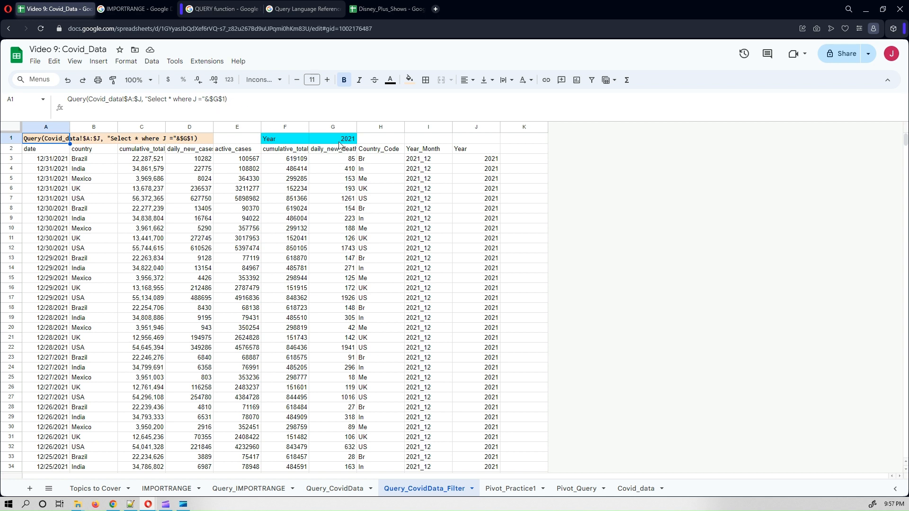
click(55, 148)
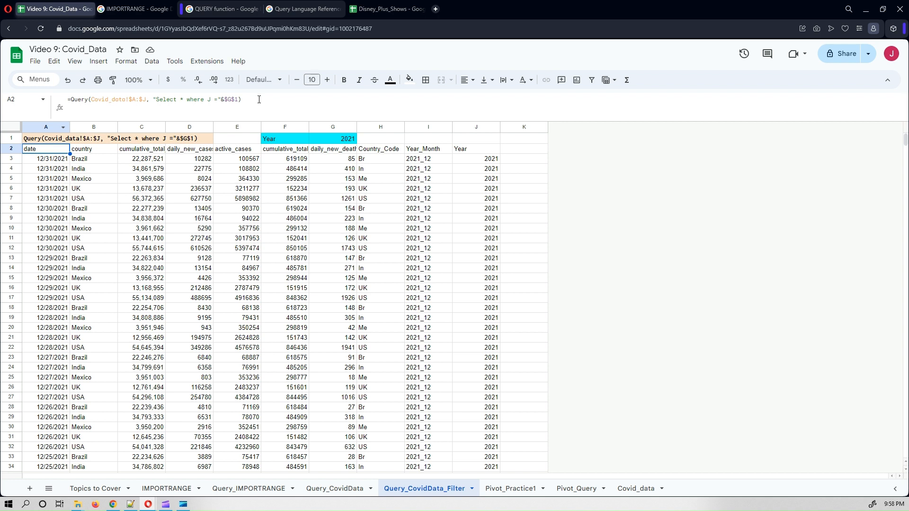
click(52, 188)
click(46, 150)
Set the year filter in G1 to 2022 and check the Year column of the query output.
click(337, 140)
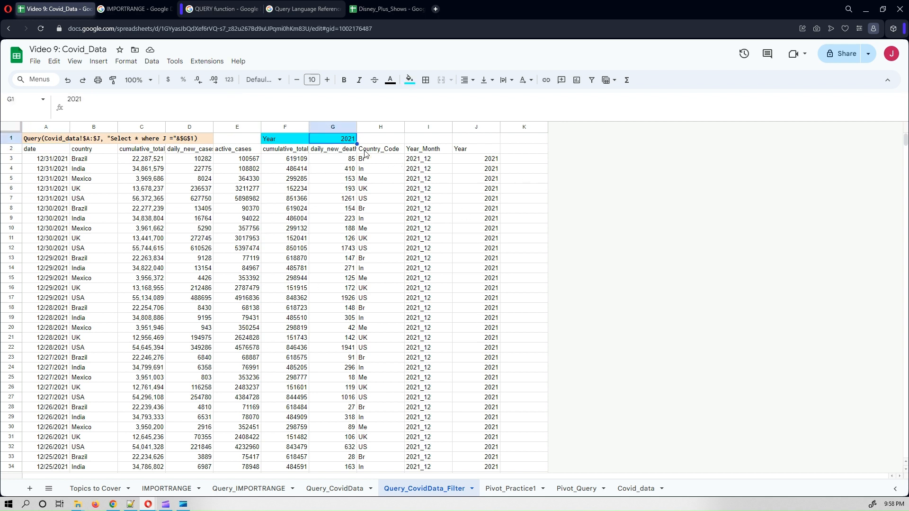
text(2022)
key(Return)
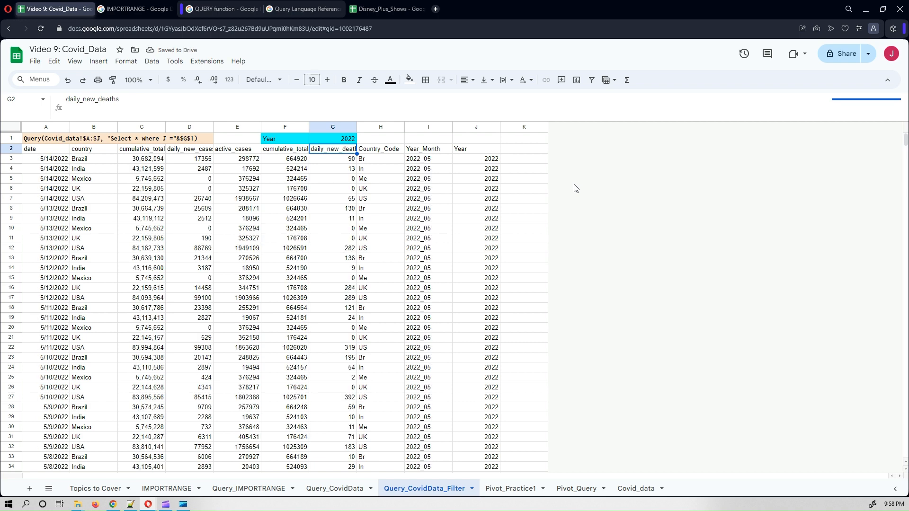
click(487, 160)
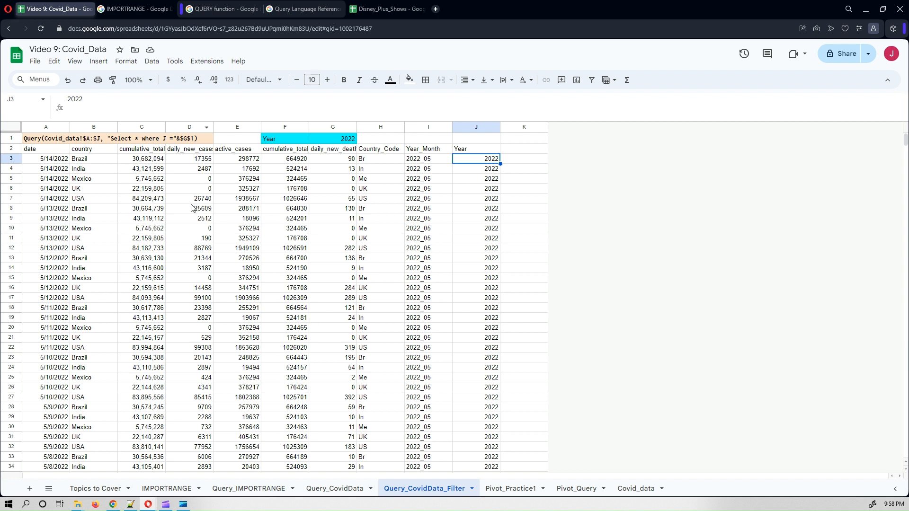
click(322, 138)
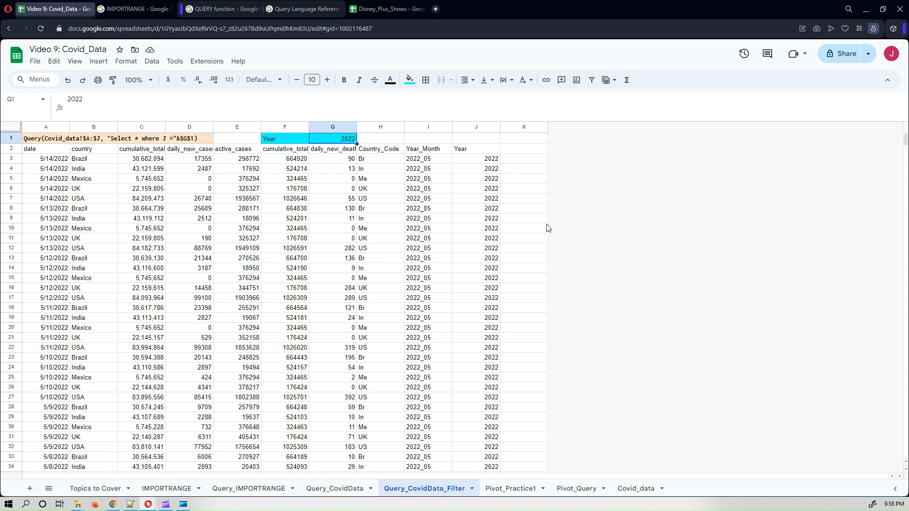
click(397, 271)
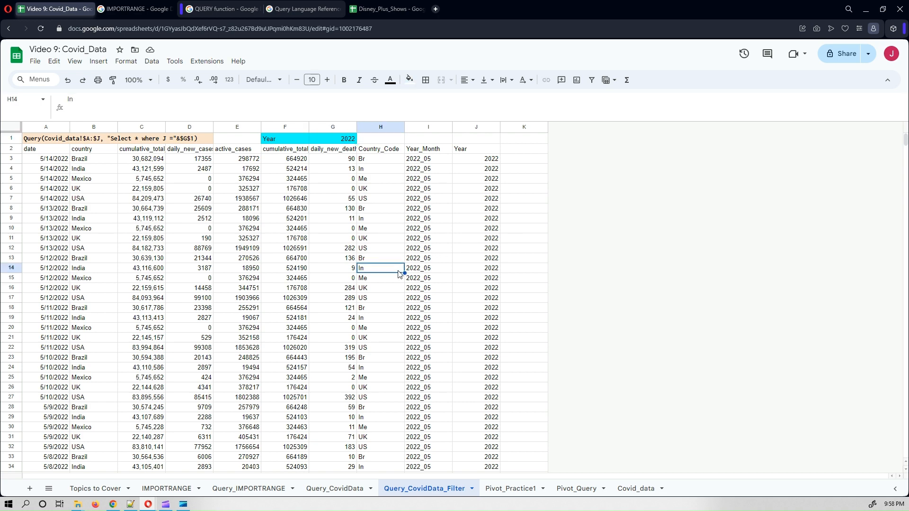
Compare the pivot table on the Pivot_Practice1 sheet with the QUERY formula and output on the Pivot_Query sheet.
click(509, 490)
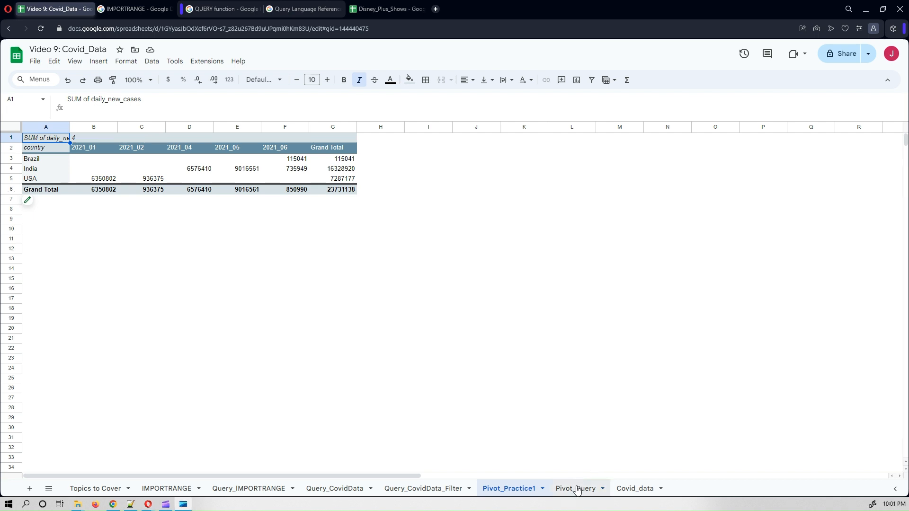
click(577, 490)
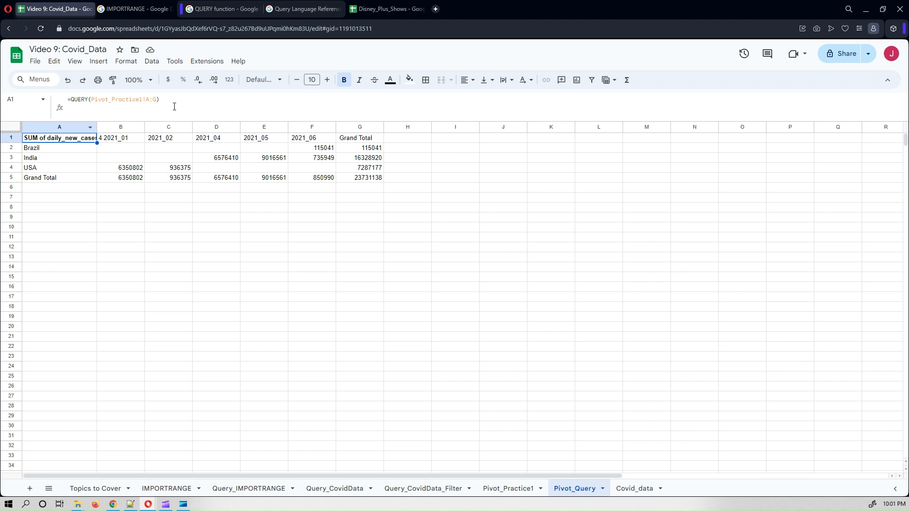
click(226, 297)
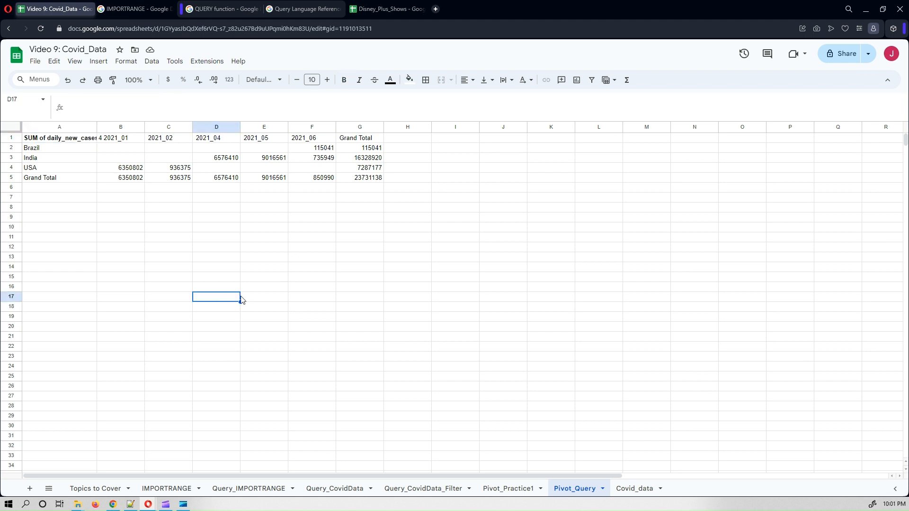